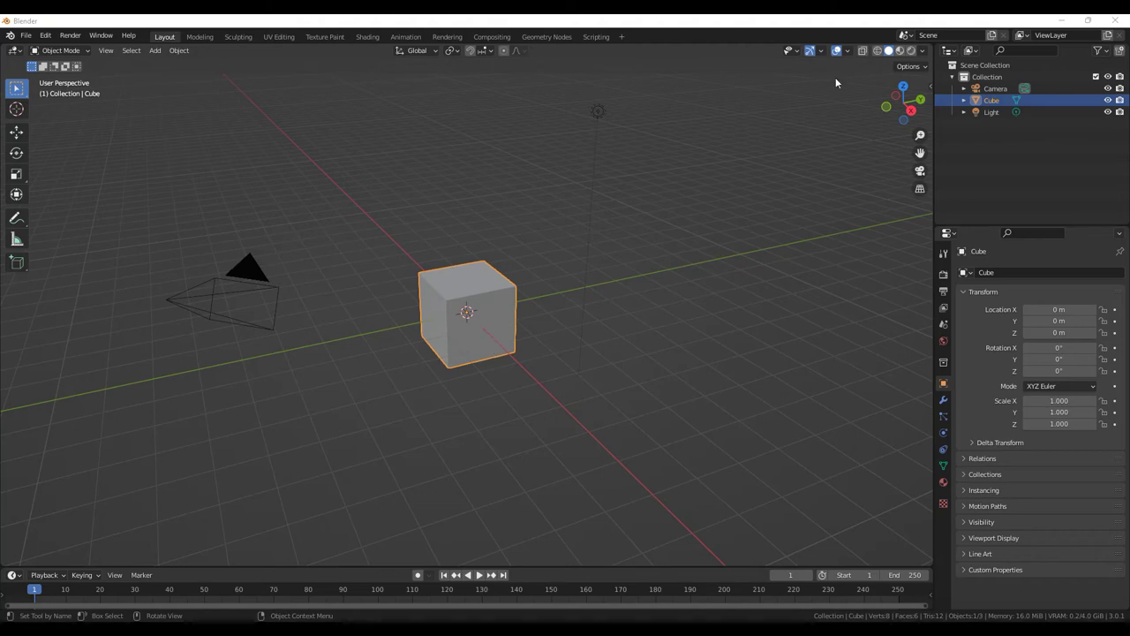
# Select all default objects (cube, camera, light) and delete them.
pyautogui.moveTo(902, 103)
pyautogui.mouseDown()
pyautogui.moveTo(883, 108)
pyautogui.moveTo(875, 132)
pyautogui.mouseUp()
pyautogui.press('a')
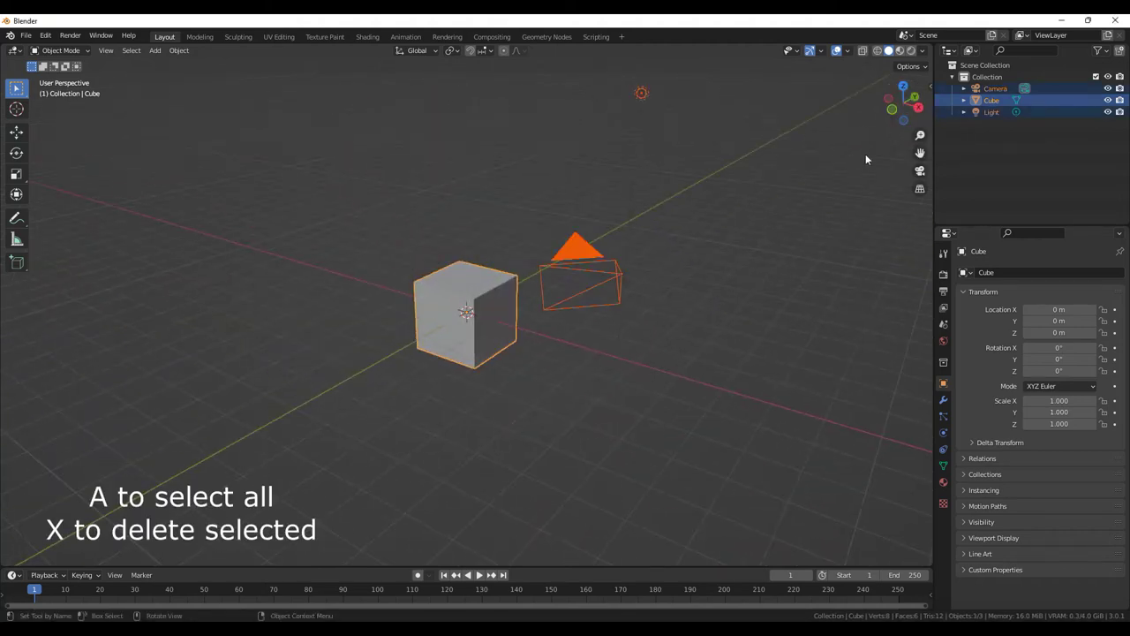
pyautogui.press('x')
pyautogui.press('x')
pyautogui.click(583, 312)
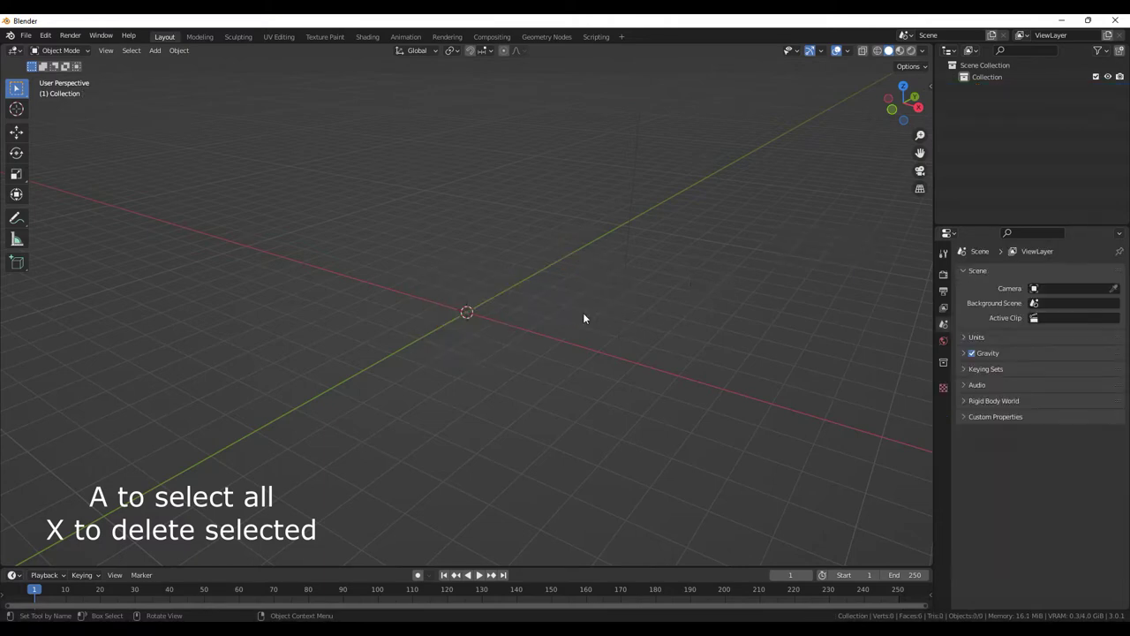
pyautogui.click(156, 51)
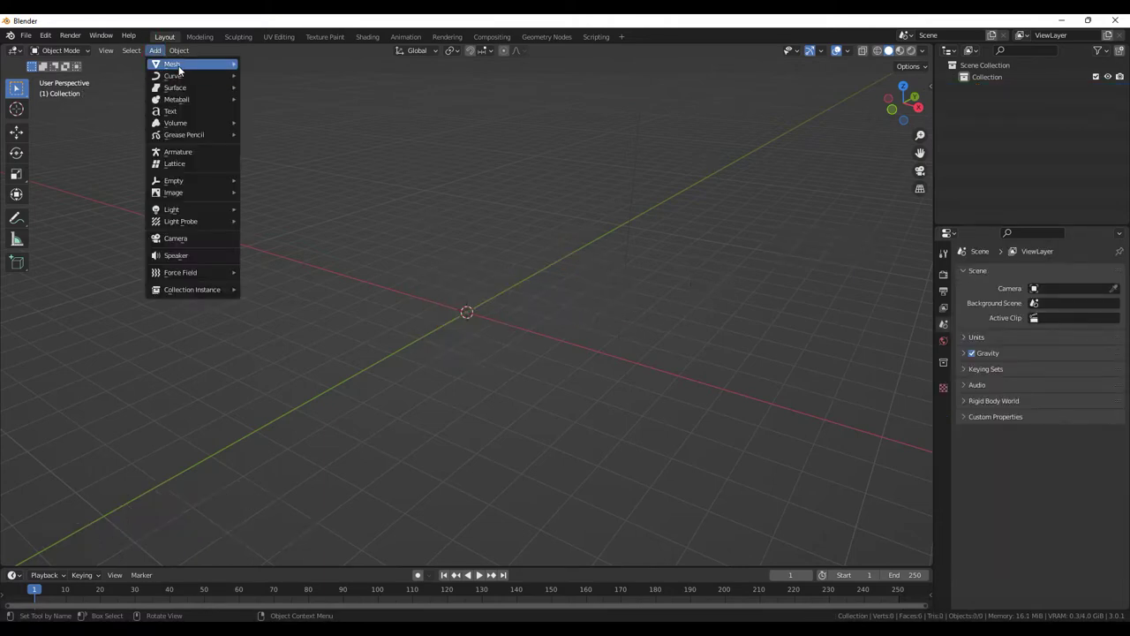
pyautogui.moveTo(172, 63)
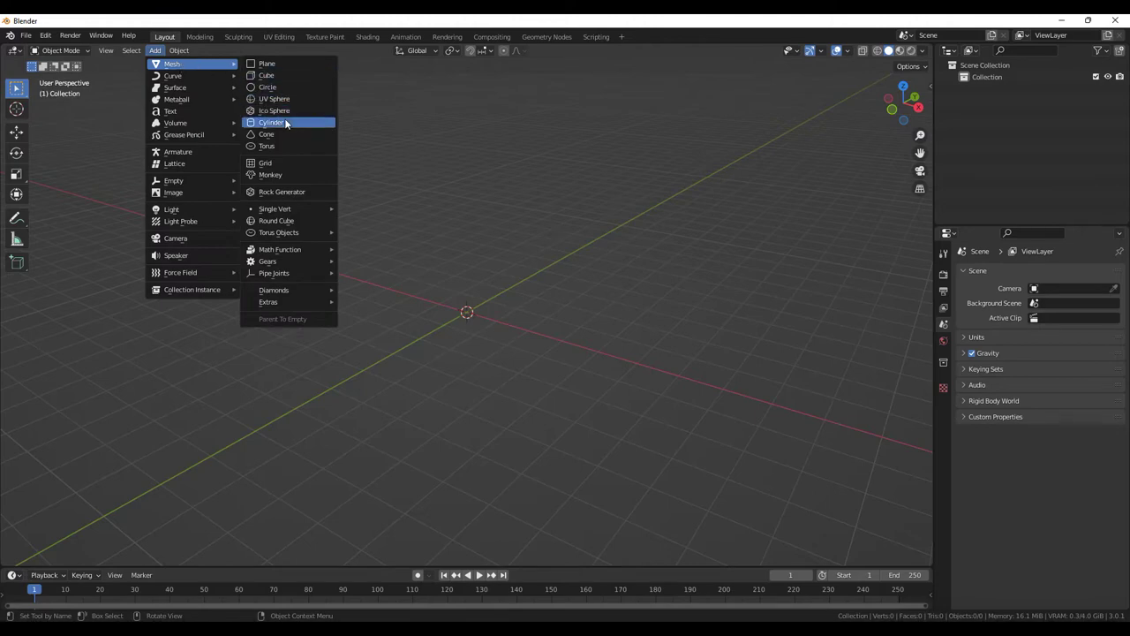
# Add a cylinder mesh and lower its Vertices setting to 20.
pyautogui.click(285, 124)
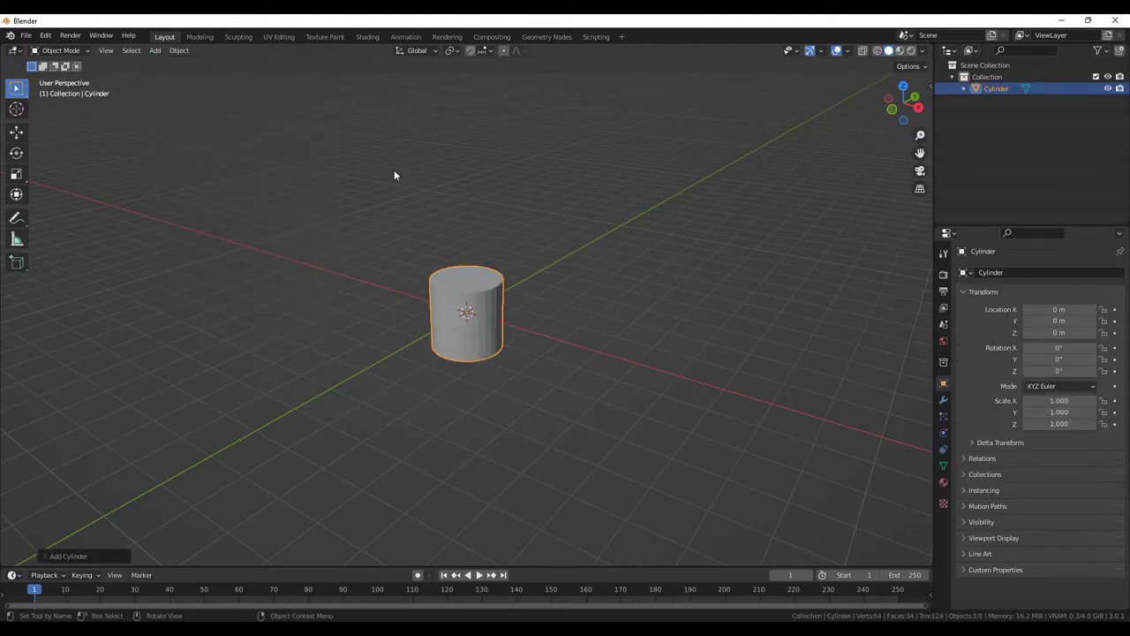
pyautogui.click(52, 555)
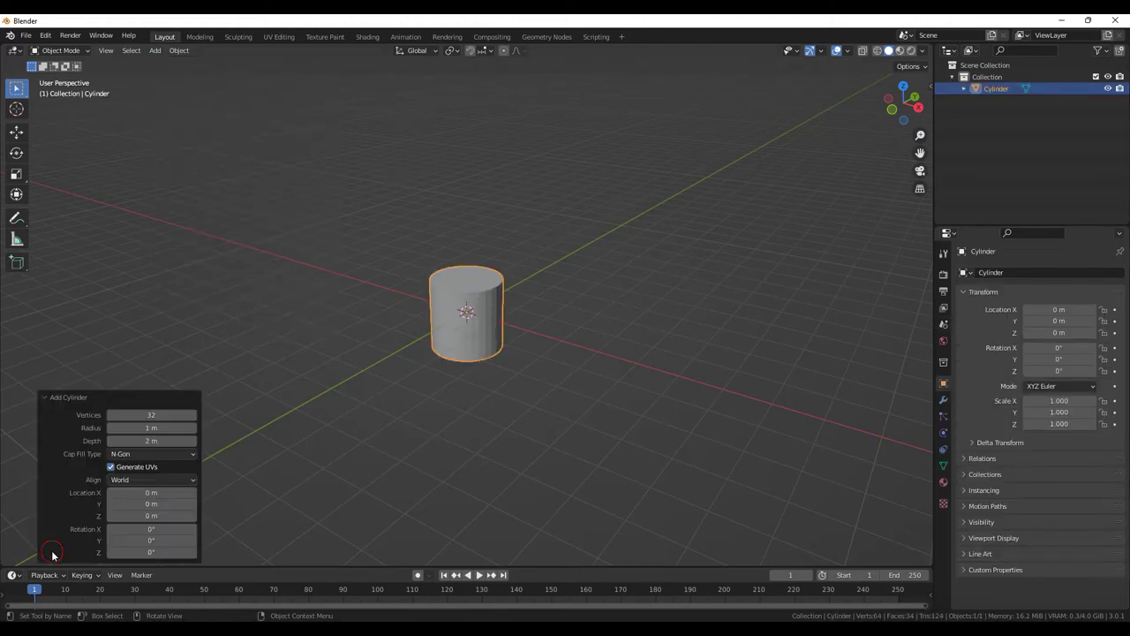
pyautogui.click(111, 414)
pyautogui.click(111, 414)
pyautogui.click(111, 415)
pyautogui.click(111, 414)
pyautogui.click(110, 414)
pyautogui.click(111, 414)
pyautogui.click(111, 415)
pyautogui.click(110, 414)
pyautogui.click(110, 414)
pyautogui.click(110, 414)
pyautogui.click(113, 414)
pyautogui.click(112, 414)
# Raise the cylinder along Z to 1.4571 m and enter Edit Mode.
pyautogui.press('g')
pyautogui.press('z')
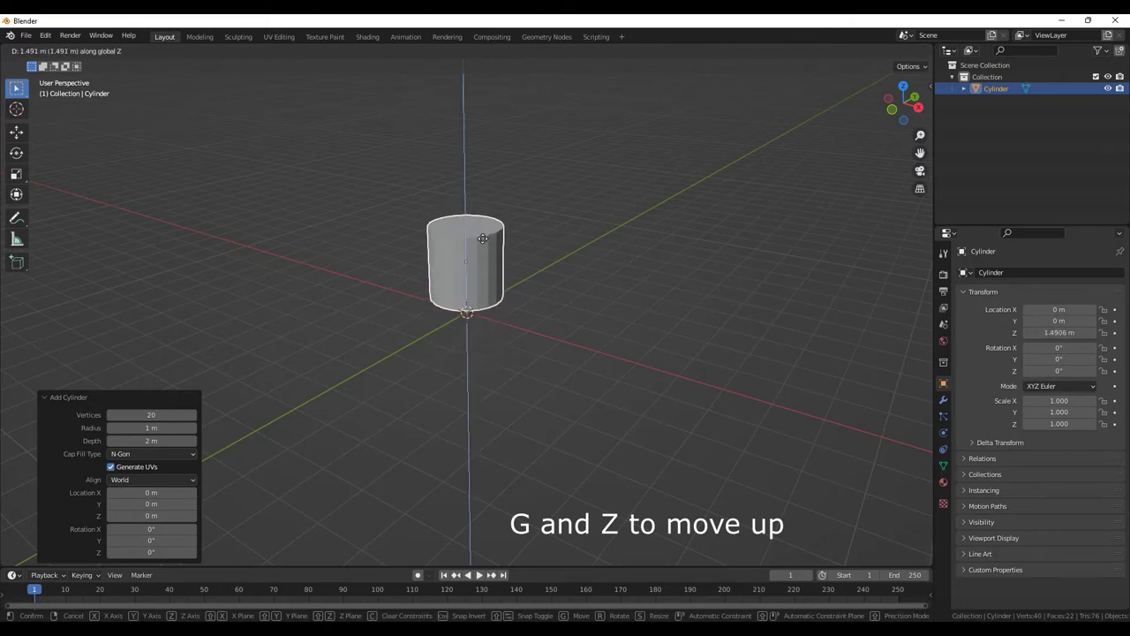
pyautogui.click(483, 242)
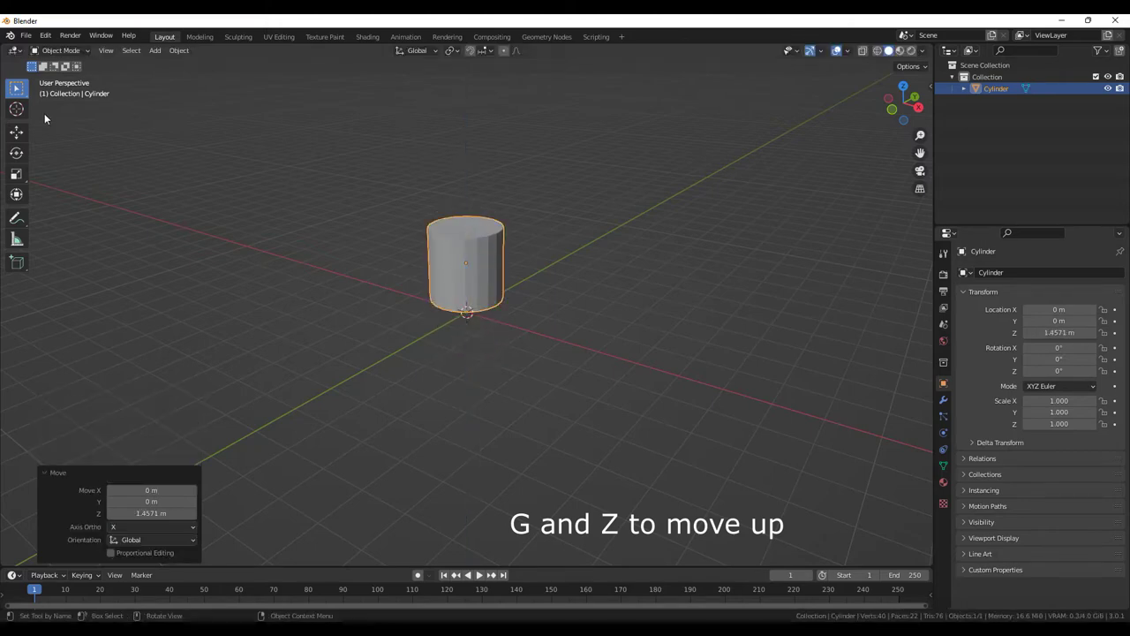
pyautogui.click(49, 50)
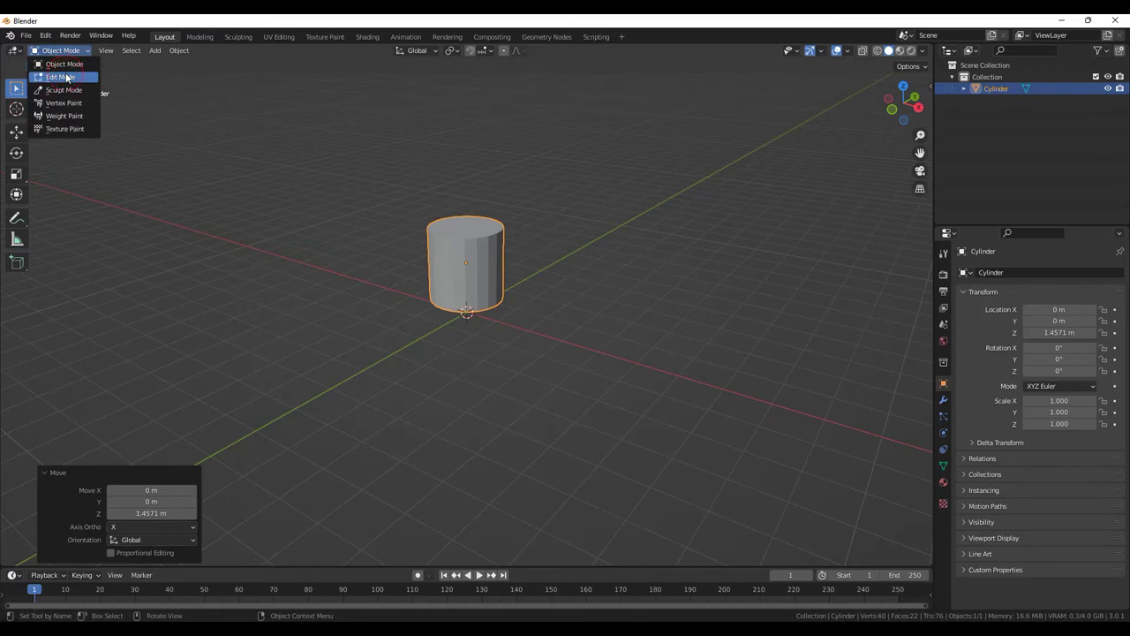
pyautogui.click(66, 78)
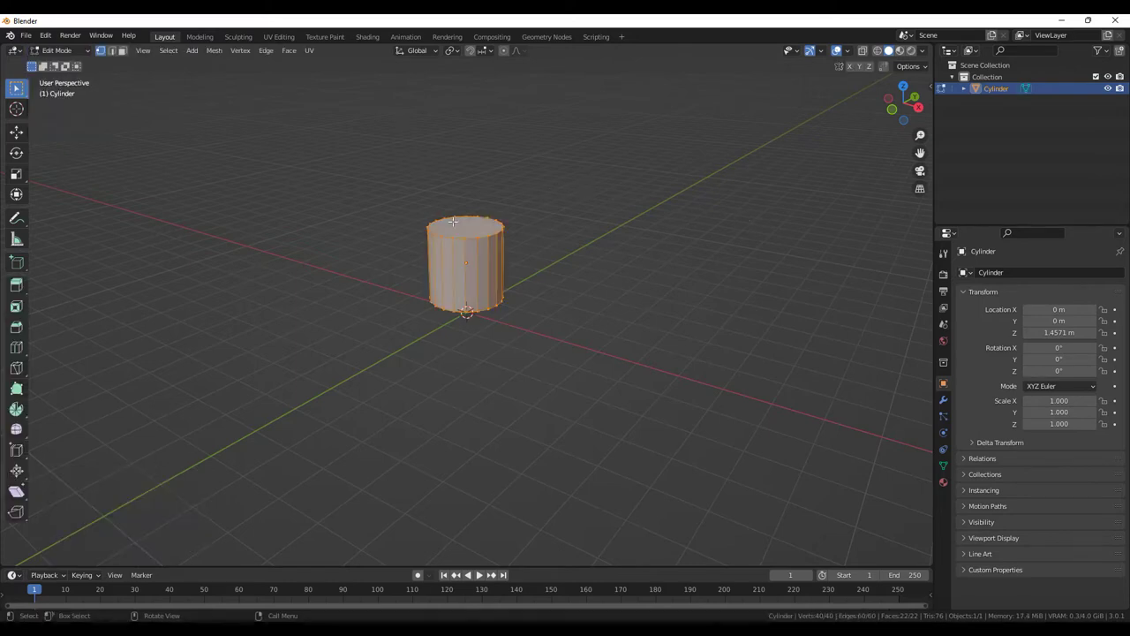
# Select the cylinder's top face and raise it about 1 m along Z.
pyautogui.click(124, 51)
pyautogui.click(498, 215)
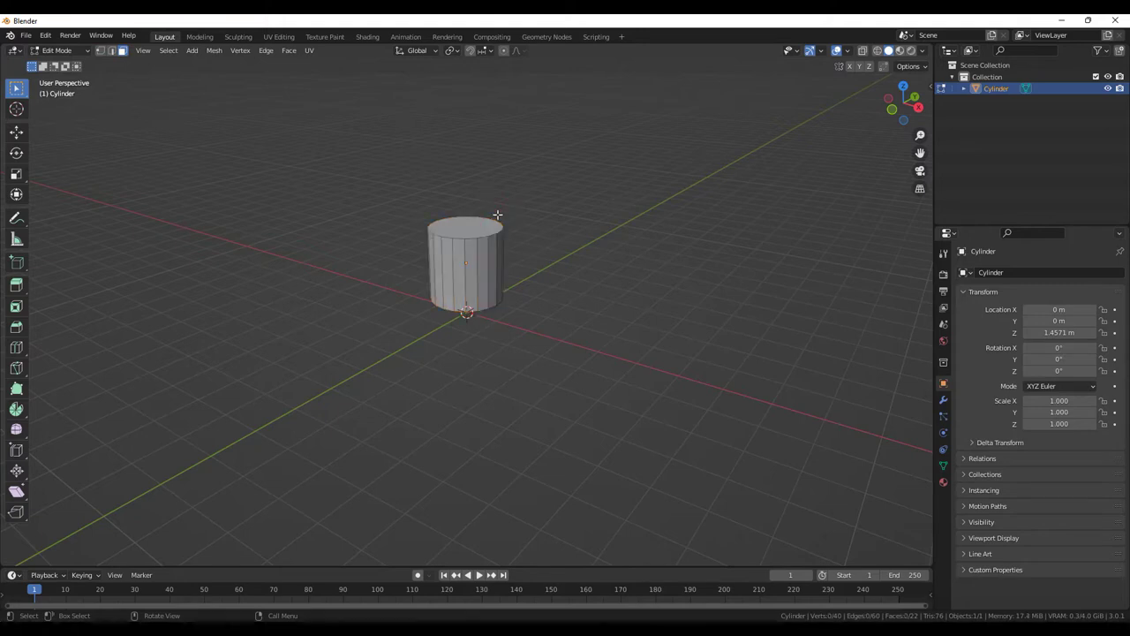
pyautogui.click(479, 221)
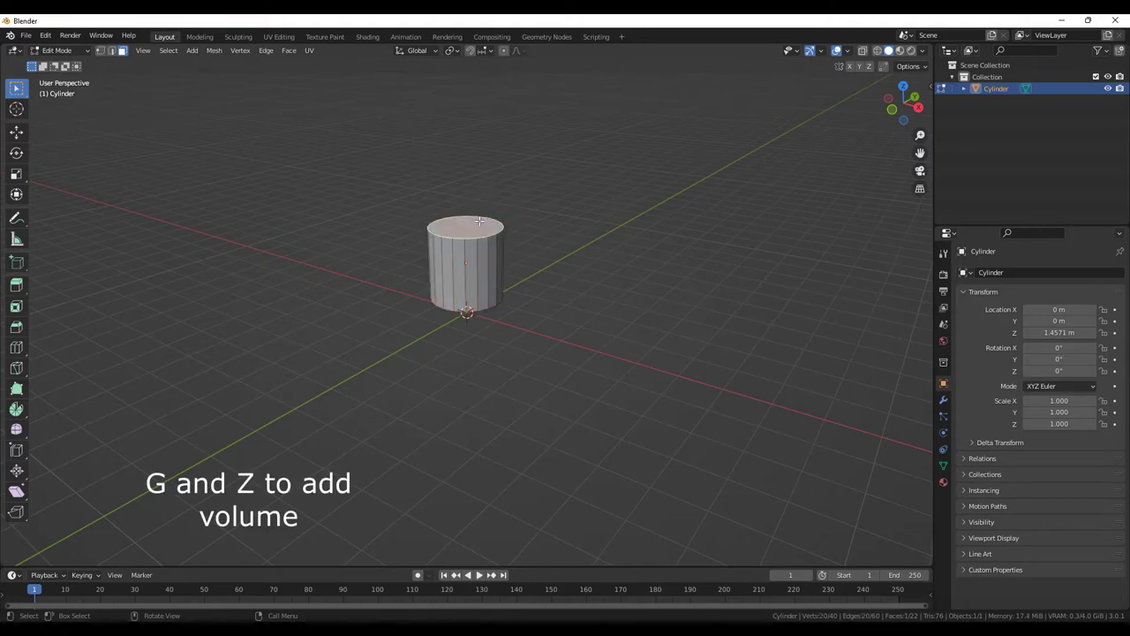
pyautogui.press('g')
pyautogui.press('z')
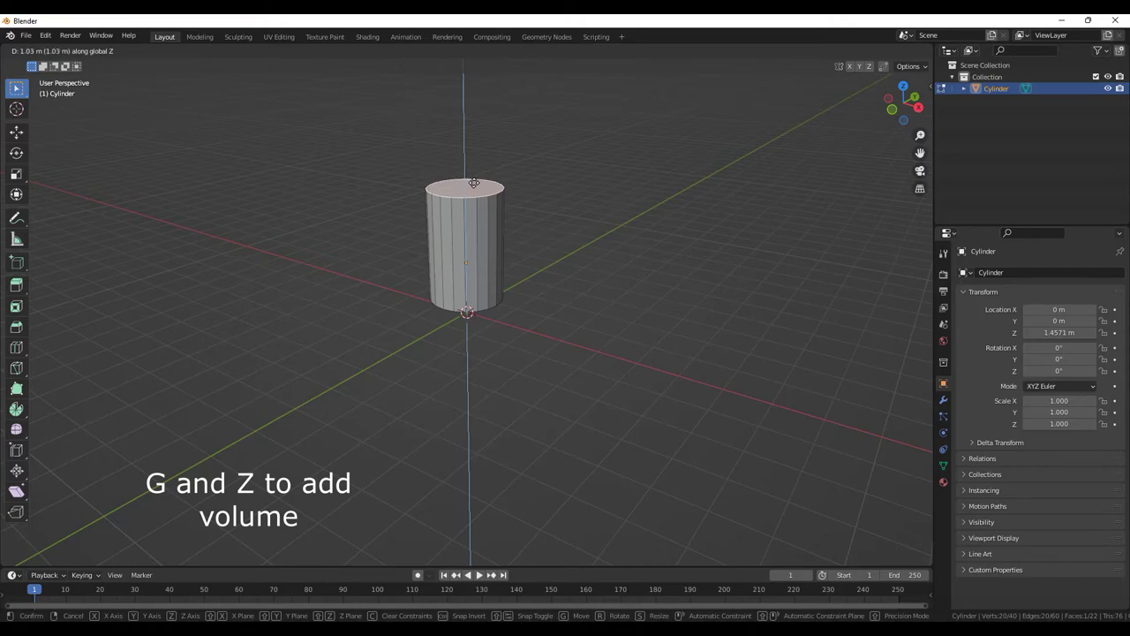
pyautogui.click(473, 181)
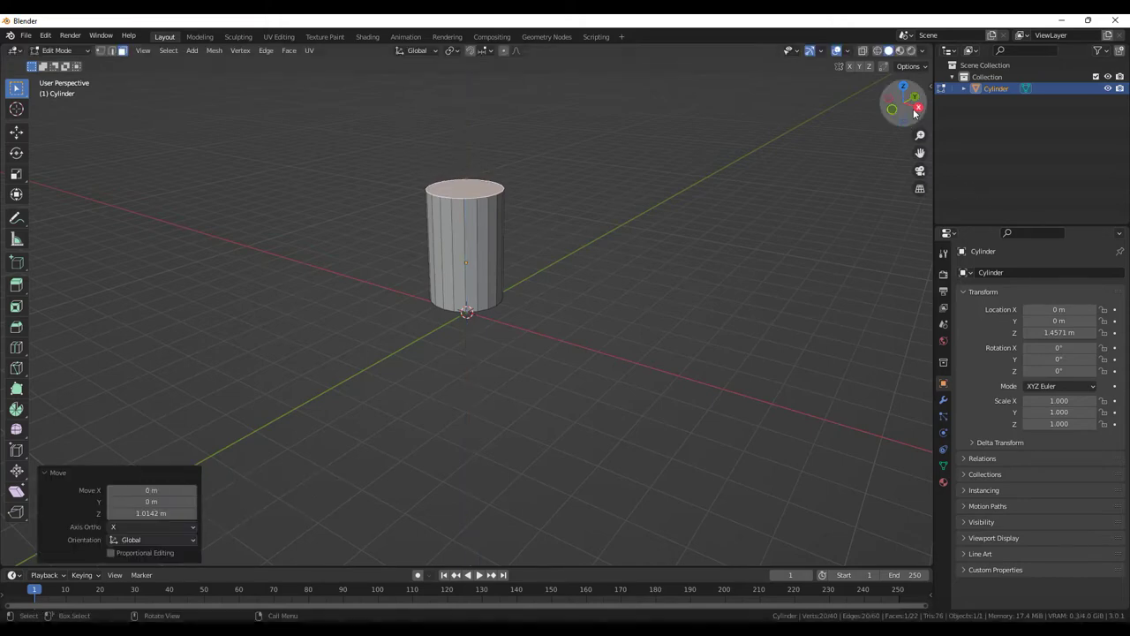
pyautogui.moveTo(909, 108)
pyautogui.mouseDown()
pyautogui.moveTo(883, 109)
pyautogui.moveTo(903, 109)
pyautogui.mouseUp()
pyautogui.moveTo(919, 152); pyautogui.dragTo(919, 152)
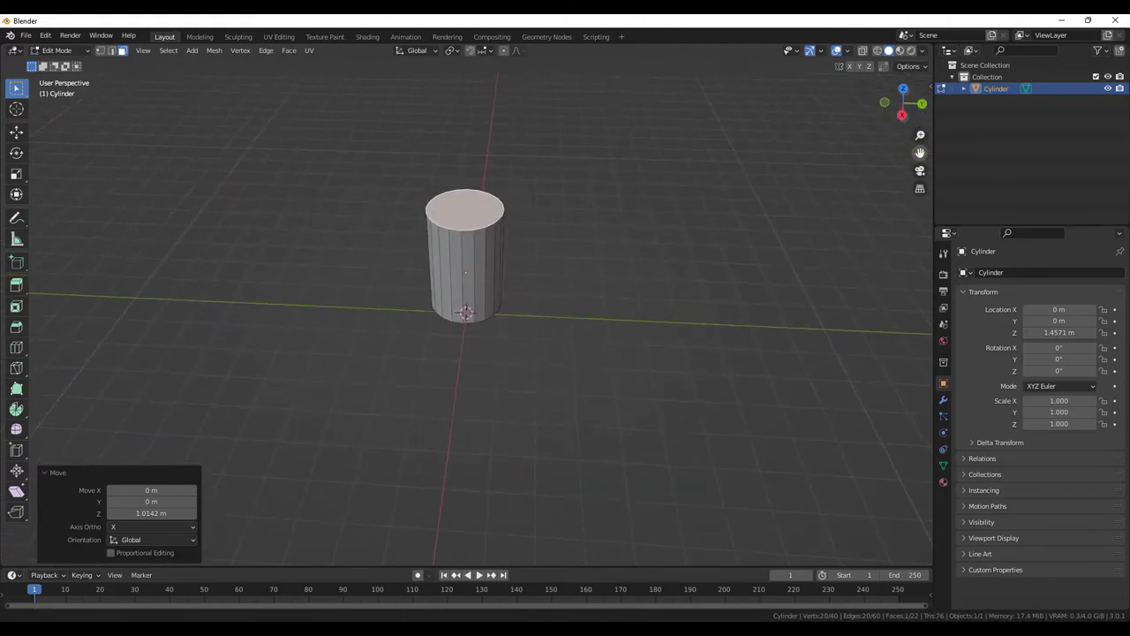
pyautogui.moveTo(902, 104); pyautogui.dragTo(902, 92)
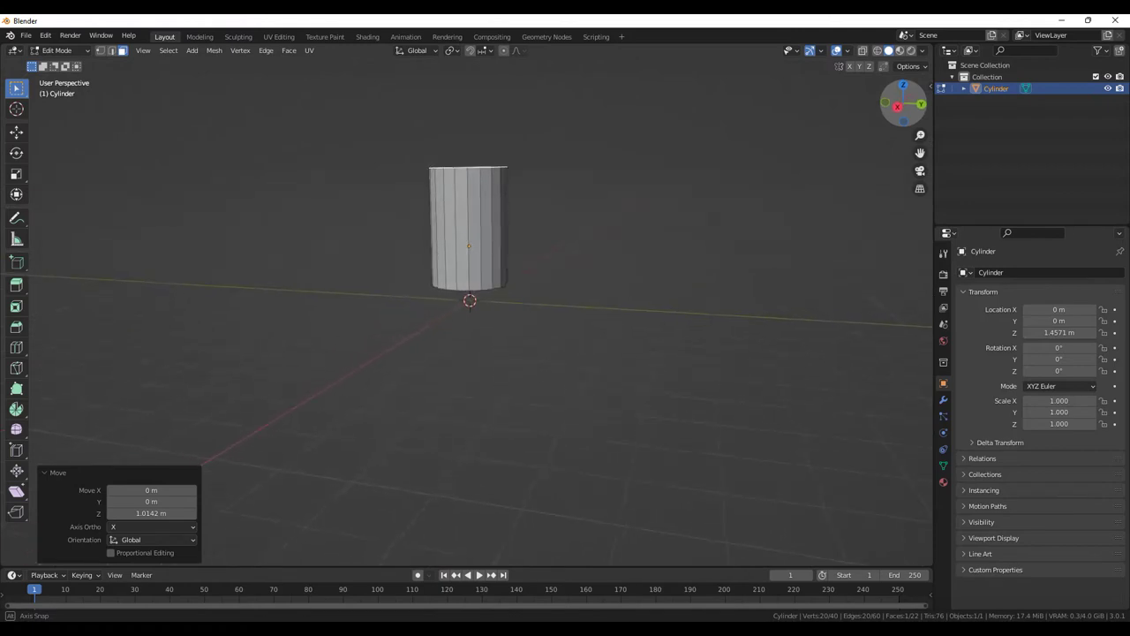
pyautogui.moveTo(919, 152); pyautogui.dragTo(921, 106)
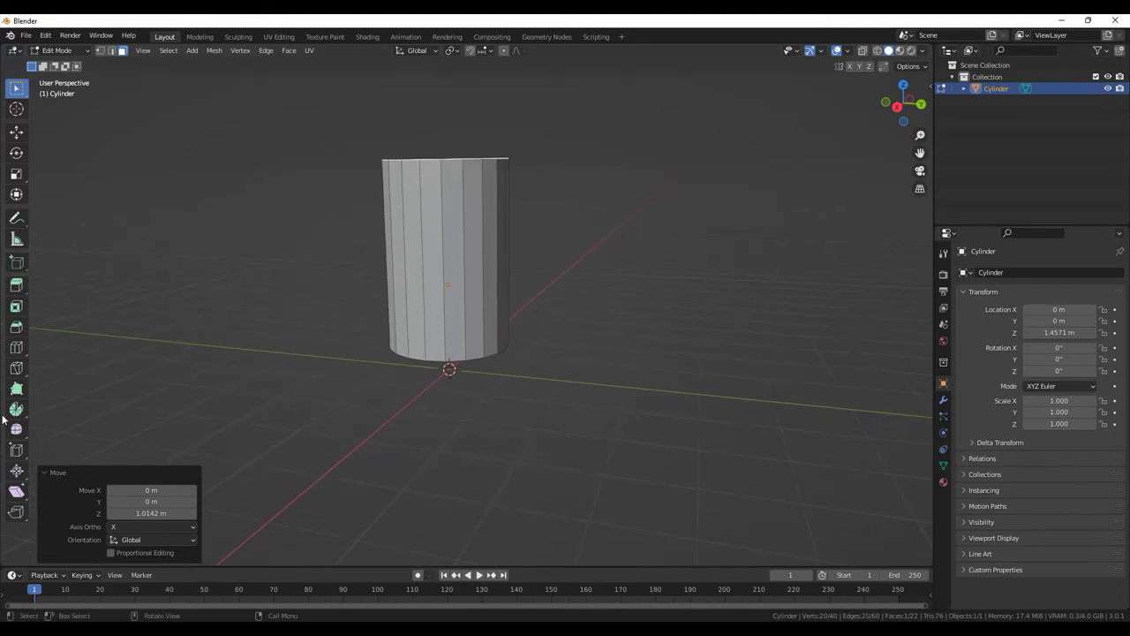
pyautogui.click(16, 350)
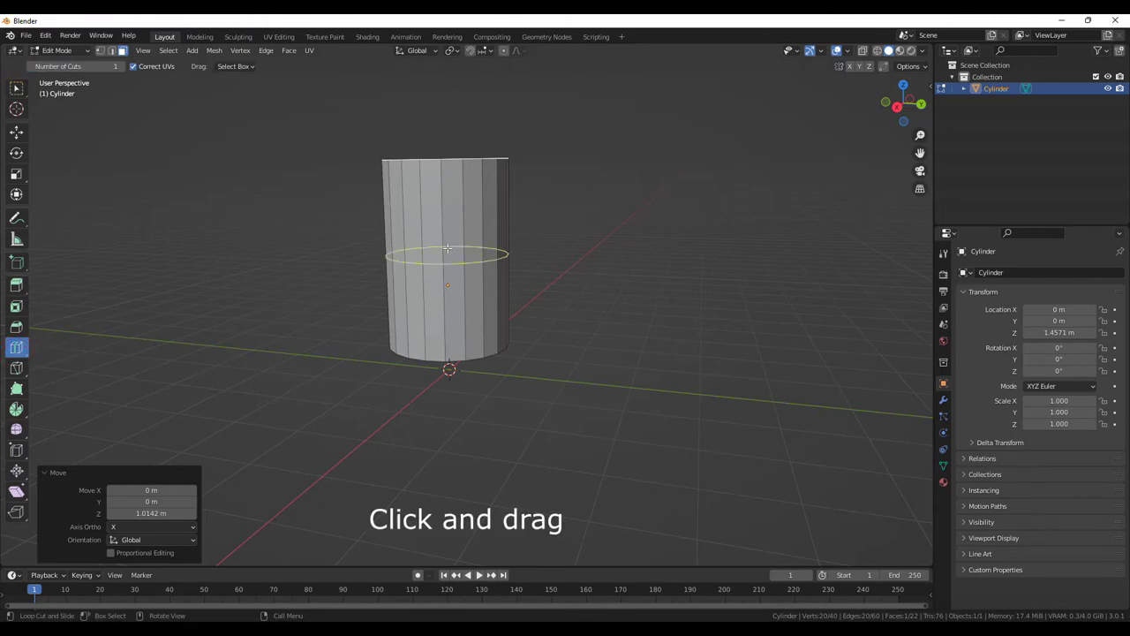
# Cut one edge loop near the top and another slid near the bottom at factor 0.658.
pyautogui.moveTo(447, 248); pyautogui.dragTo(451, 175)
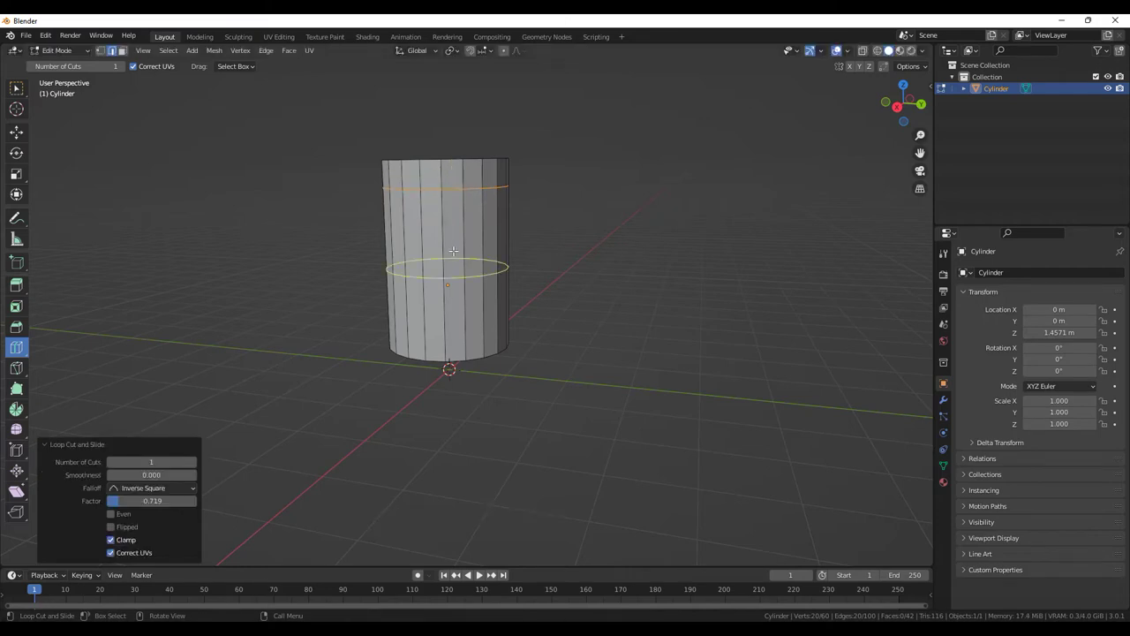
pyautogui.moveTo(453, 264); pyautogui.dragTo(453, 268)
pyautogui.moveTo(455, 319); pyautogui.dragTo(448, 316)
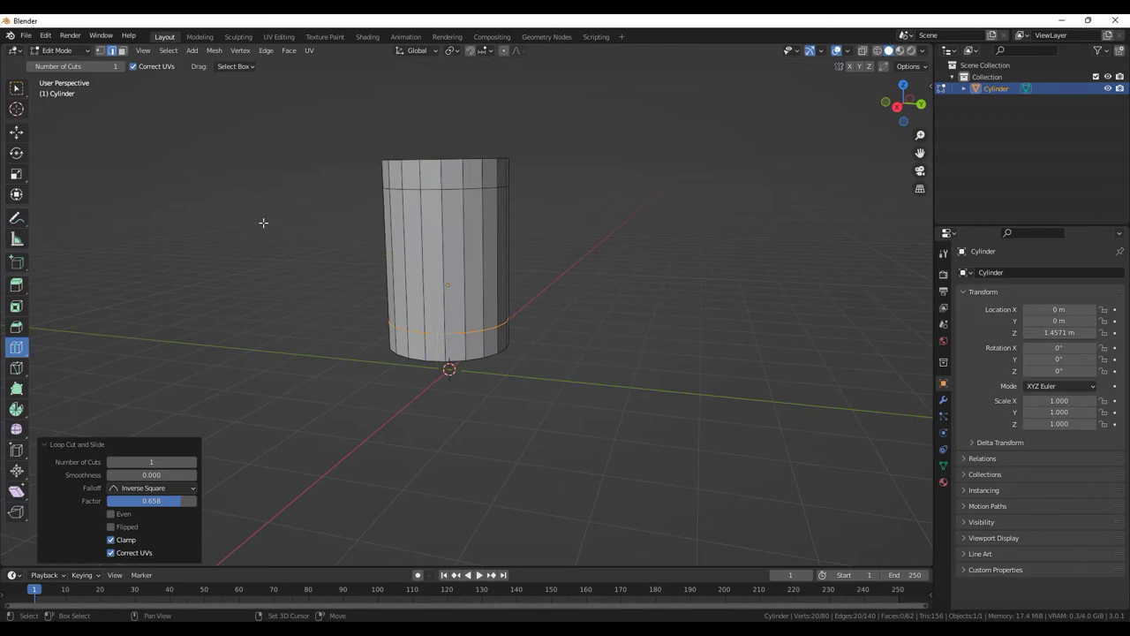
# Bevel the upper and lower edge loops into narrow two-loop bands, then deselect.
pyautogui.click(17, 285)
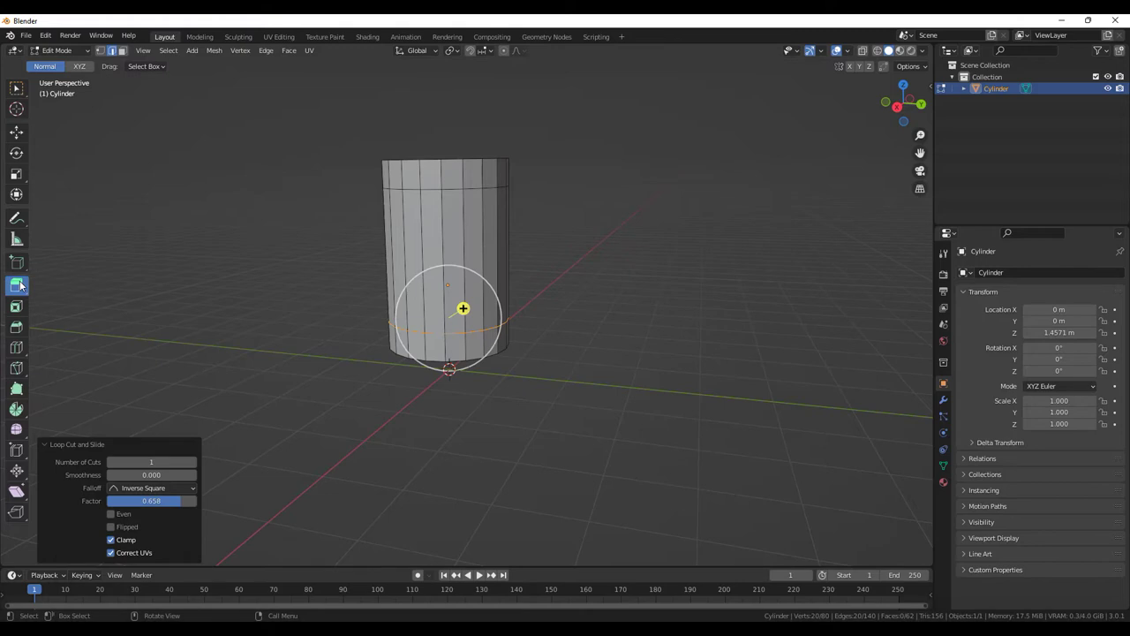
pyautogui.click(18, 327)
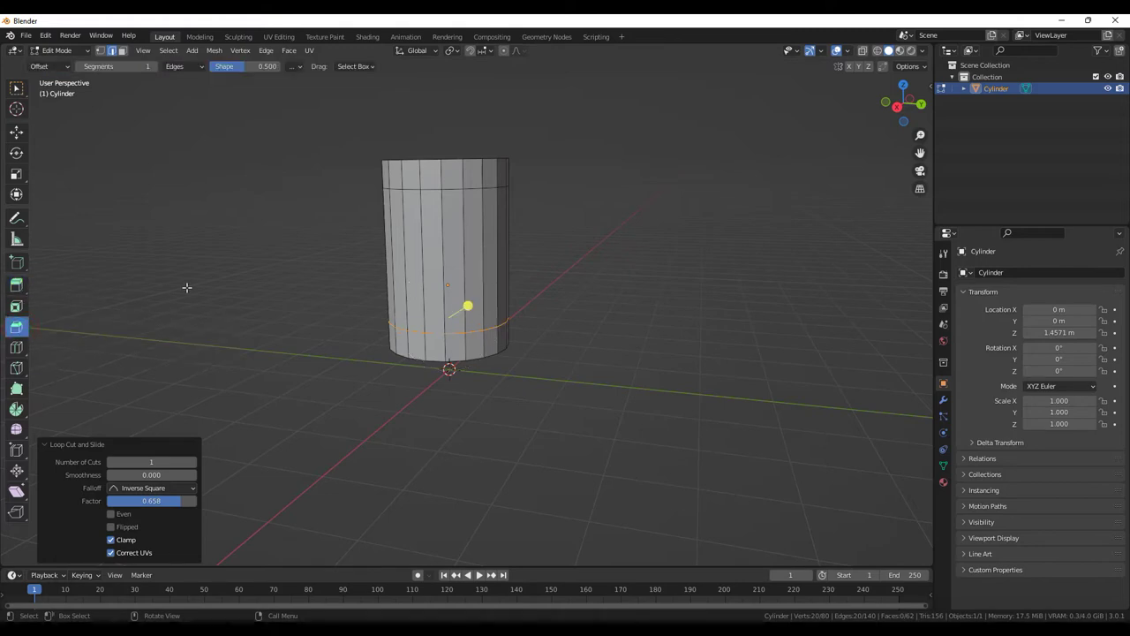
pyautogui.keyDown('shift'); pyautogui.click(436, 188); pyautogui.keyUp('shift')
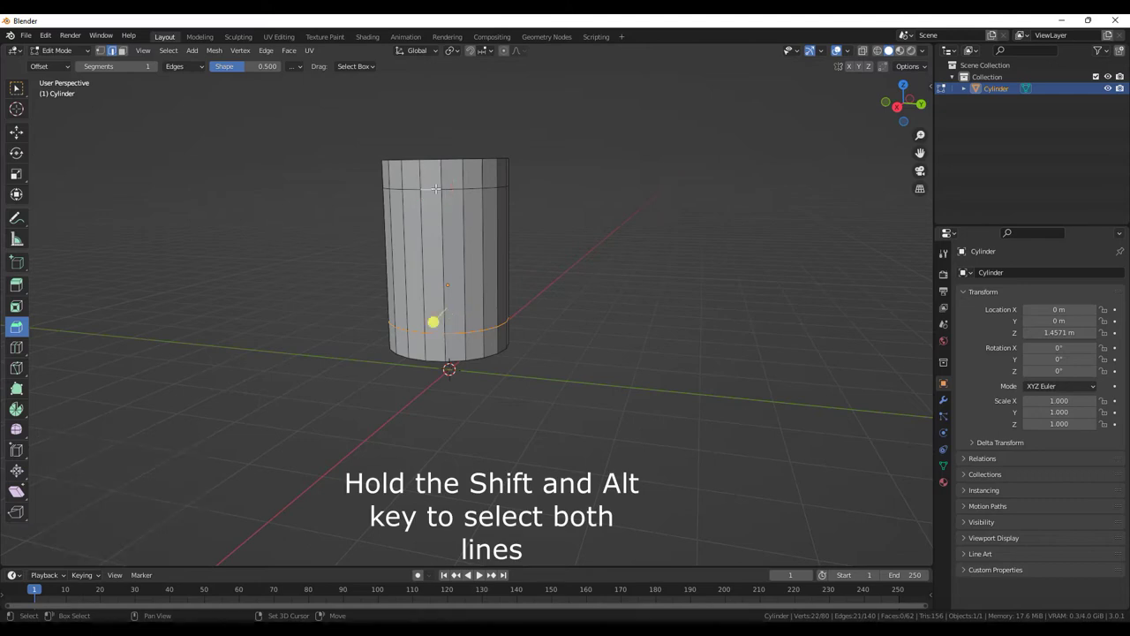
pyautogui.keyDown('alt'); pyautogui.keyDown('shift'); pyautogui.click(452, 190); pyautogui.keyUp('shift'); pyautogui.keyUp('alt')
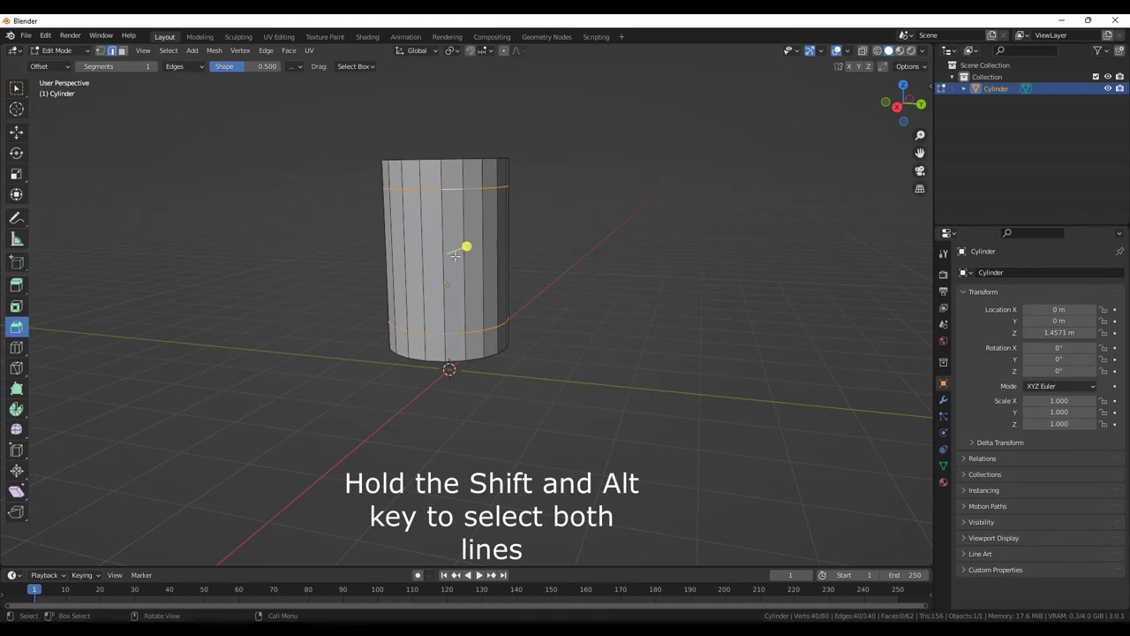
pyautogui.moveTo(467, 248); pyautogui.dragTo(477, 267)
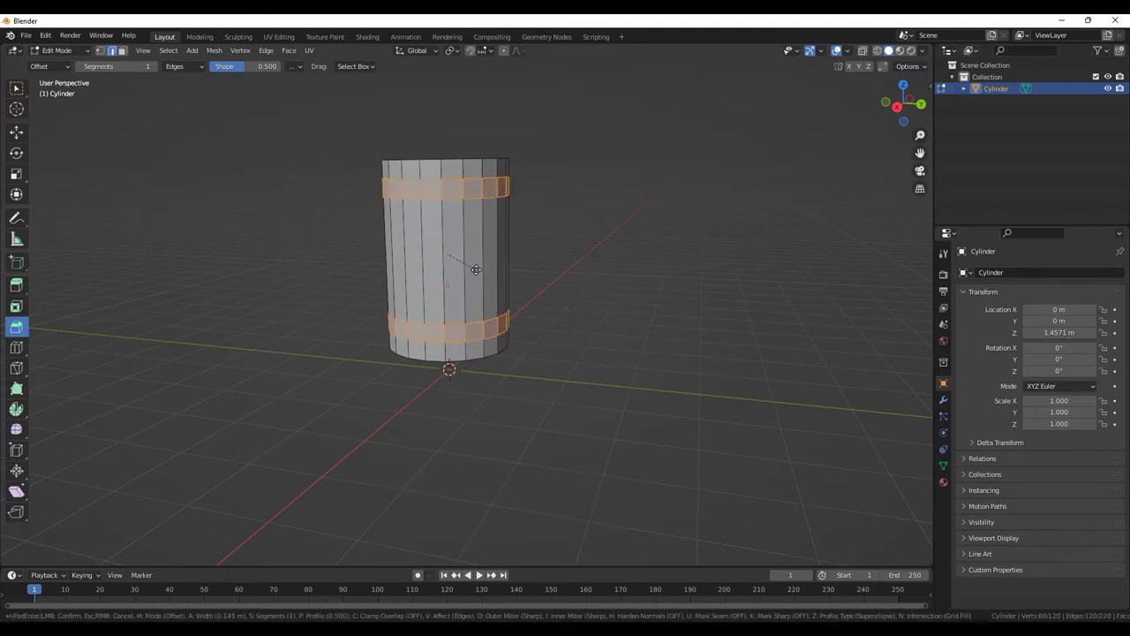
pyautogui.click(476, 270)
pyautogui.click(591, 259)
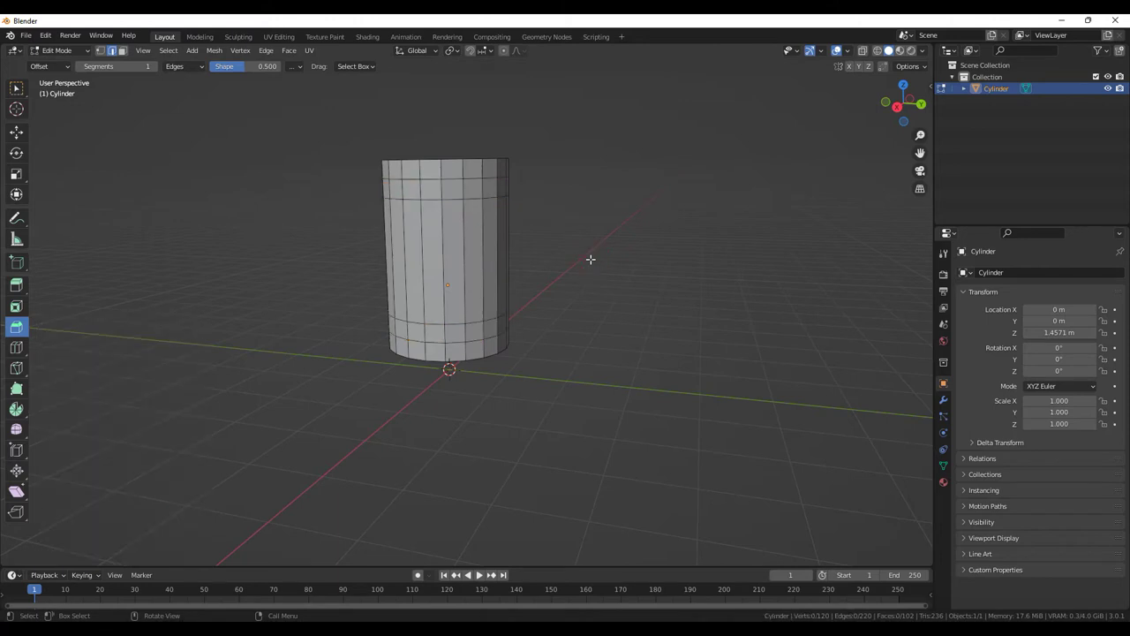
# Select two adjacent faces on the upper band and two on the lower band.
pyautogui.moveTo(916, 106)
pyautogui.mouseDown()
pyautogui.moveTo(892, 119)
pyautogui.moveTo(902, 117)
pyautogui.mouseUp()
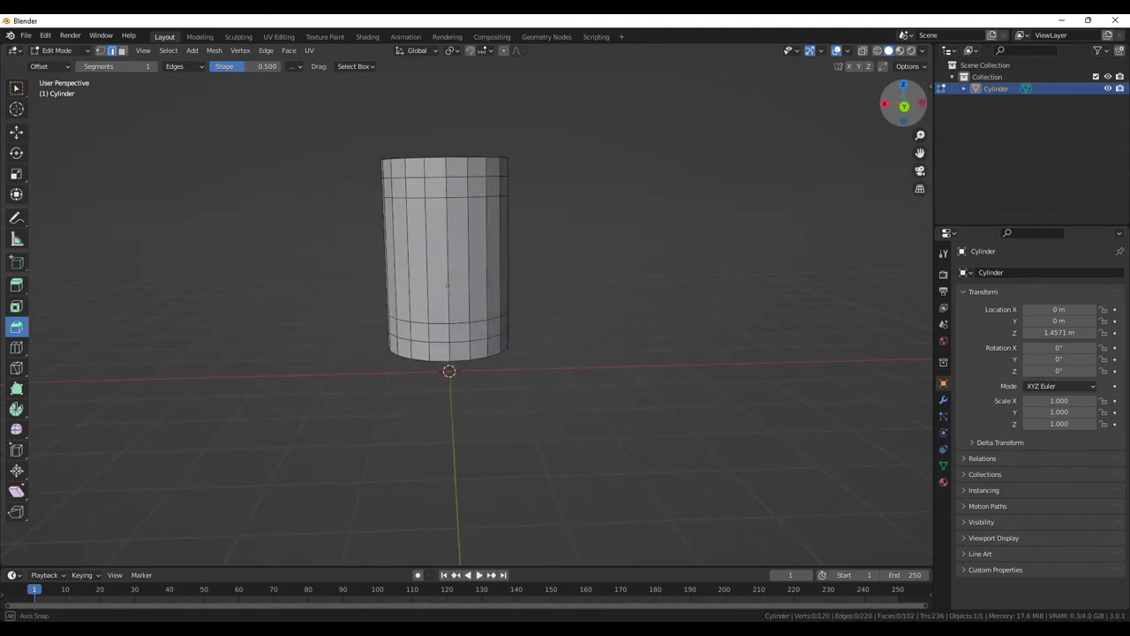
pyautogui.click(436, 191)
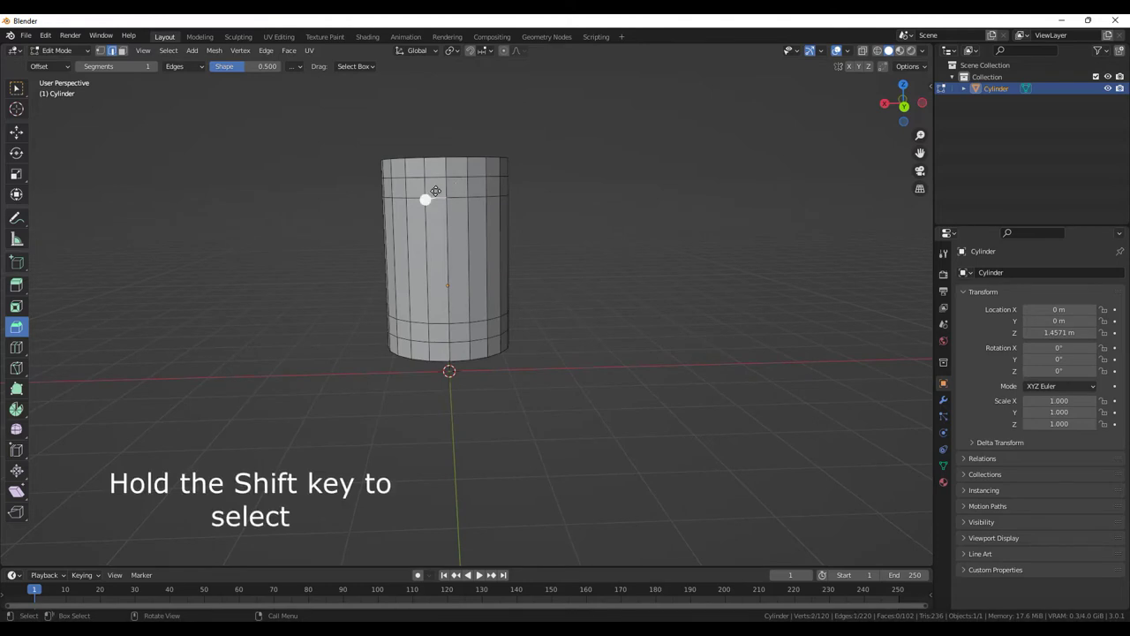
pyautogui.click(123, 51)
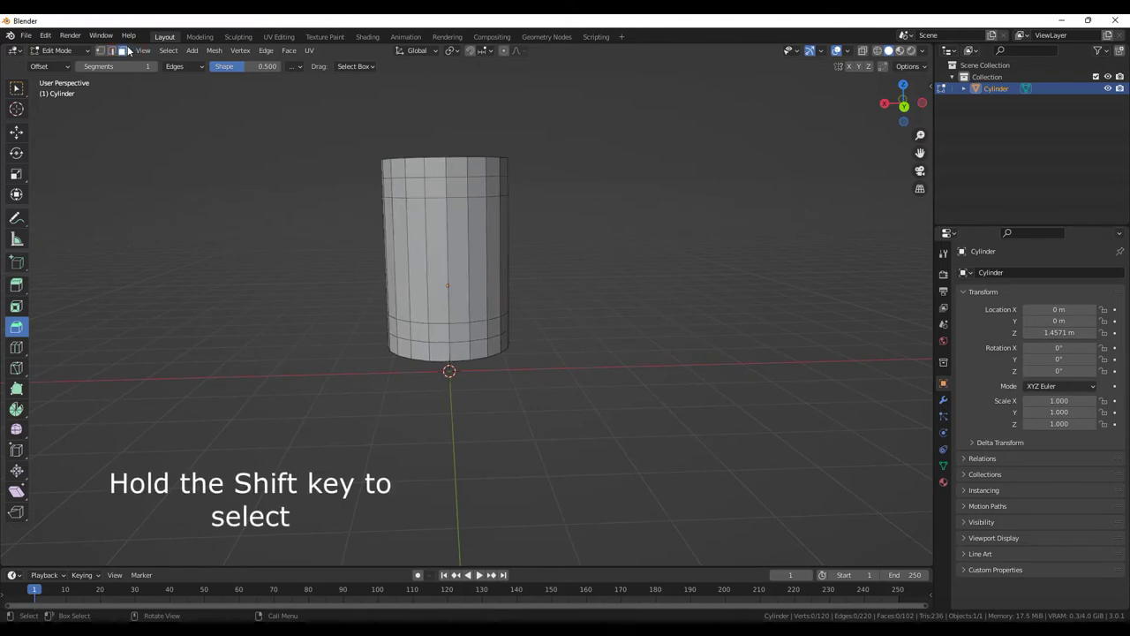
pyautogui.click(433, 189)
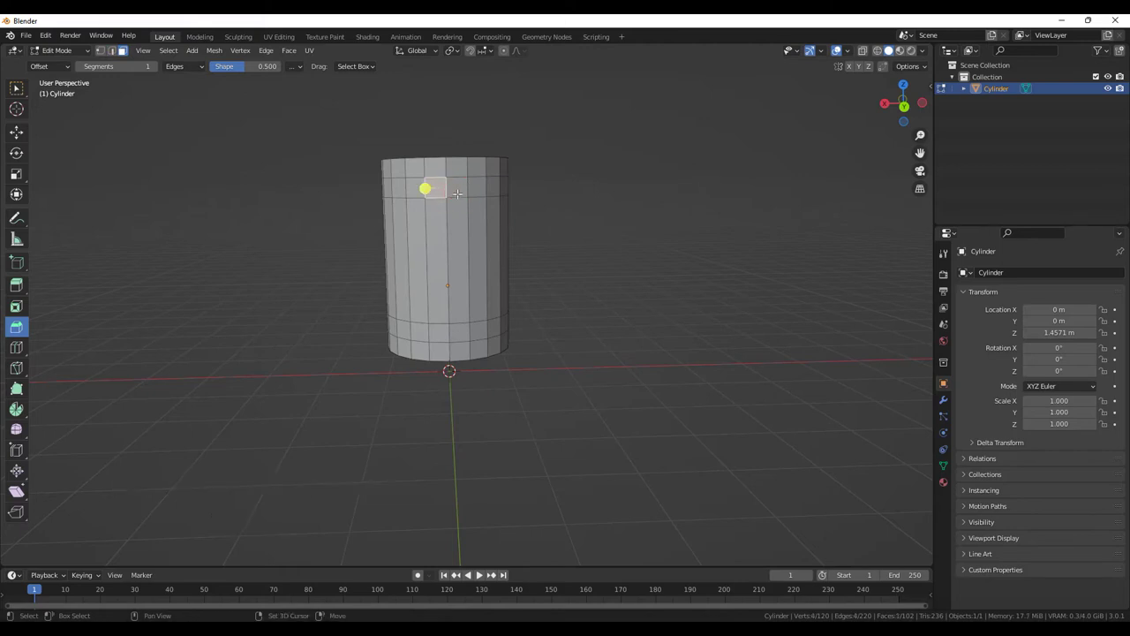
pyautogui.keyDown('shift'); pyautogui.click(457, 193); pyautogui.keyUp('shift')
pyautogui.keyDown('shift'); pyautogui.click(438, 335); pyautogui.keyUp('shift')
pyautogui.keyDown('shift'); pyautogui.click(461, 334); pyautogui.keyUp('shift')
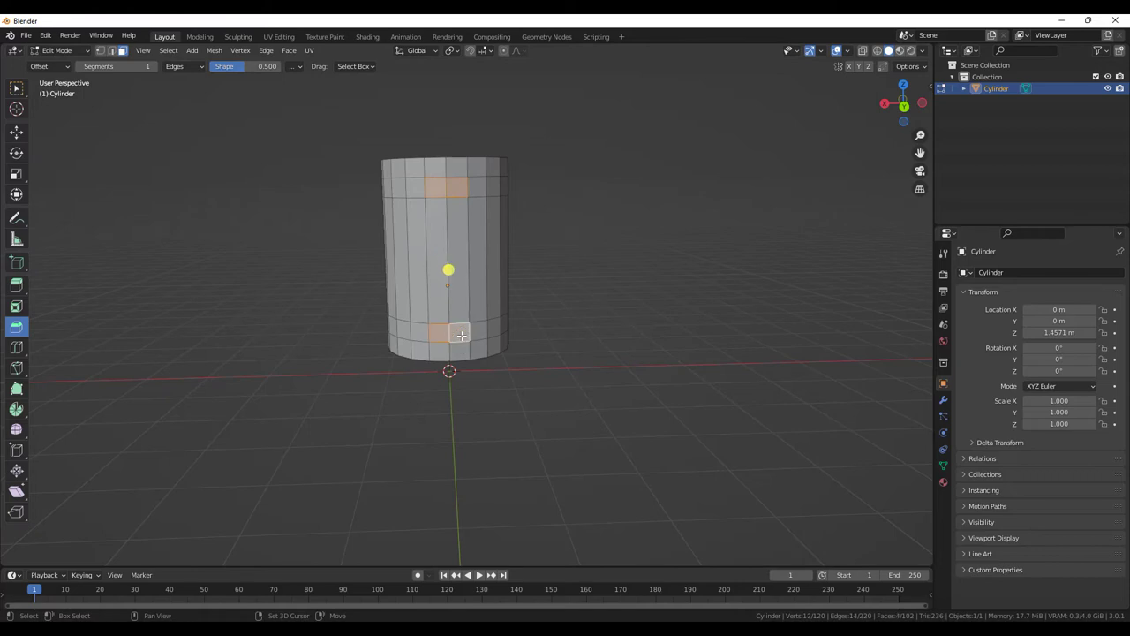
# Extrude the four selected faces outward about 0.21 m as handle stubs.
pyautogui.click(17, 285)
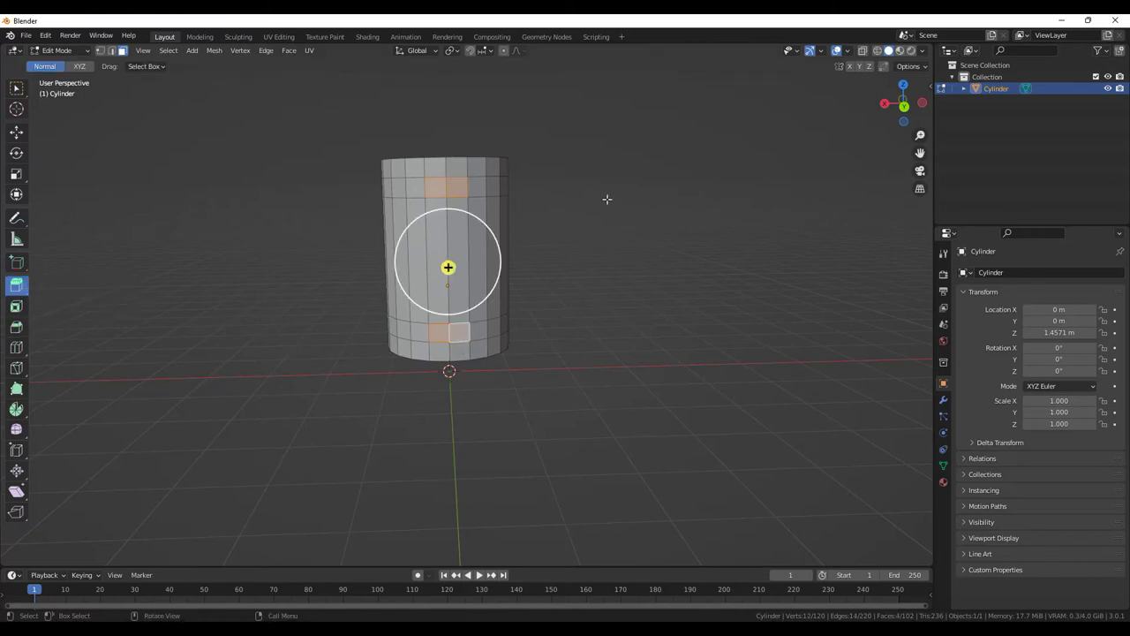
pyautogui.moveTo(882, 105); pyautogui.dragTo(883, 105)
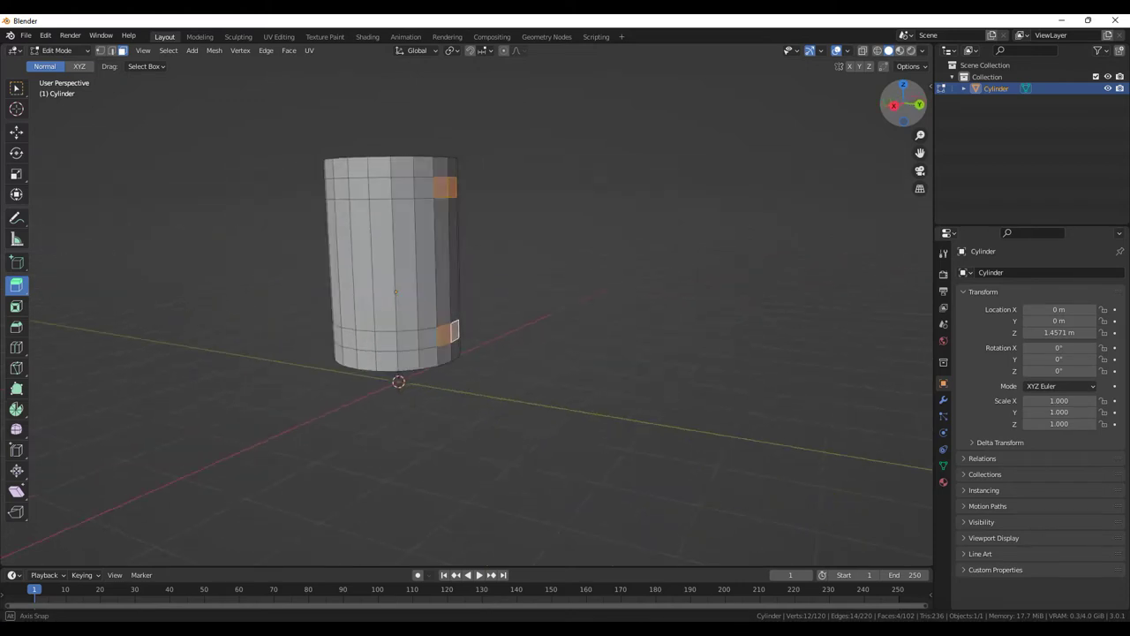
pyautogui.moveTo(491, 261); pyautogui.dragTo(512, 261)
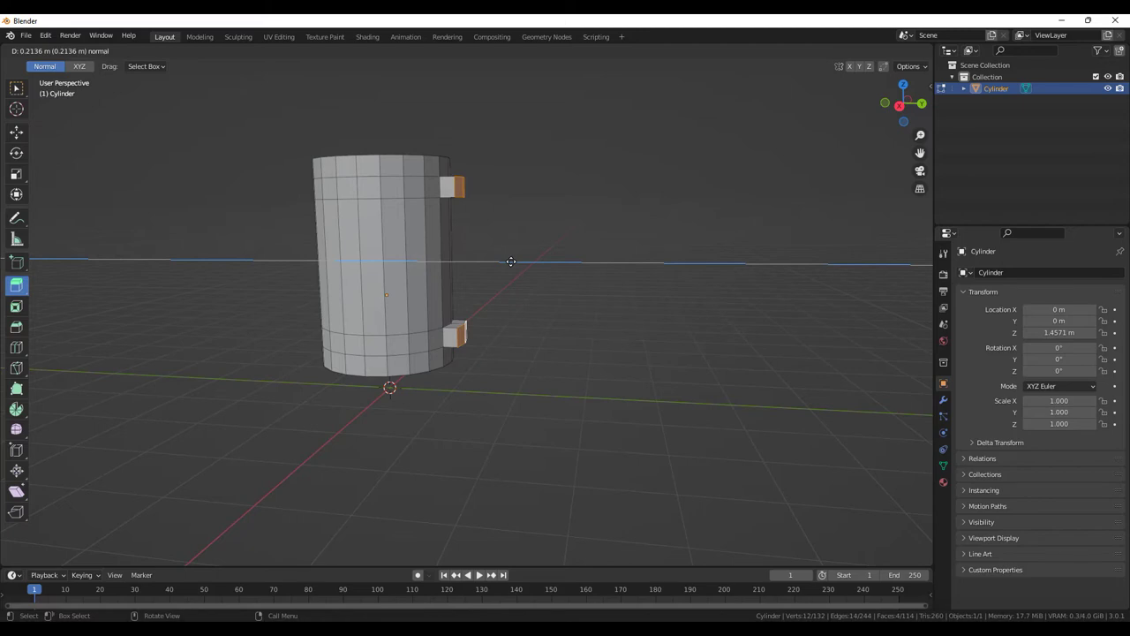
pyautogui.moveTo(512, 262); pyautogui.dragTo(505, 261)
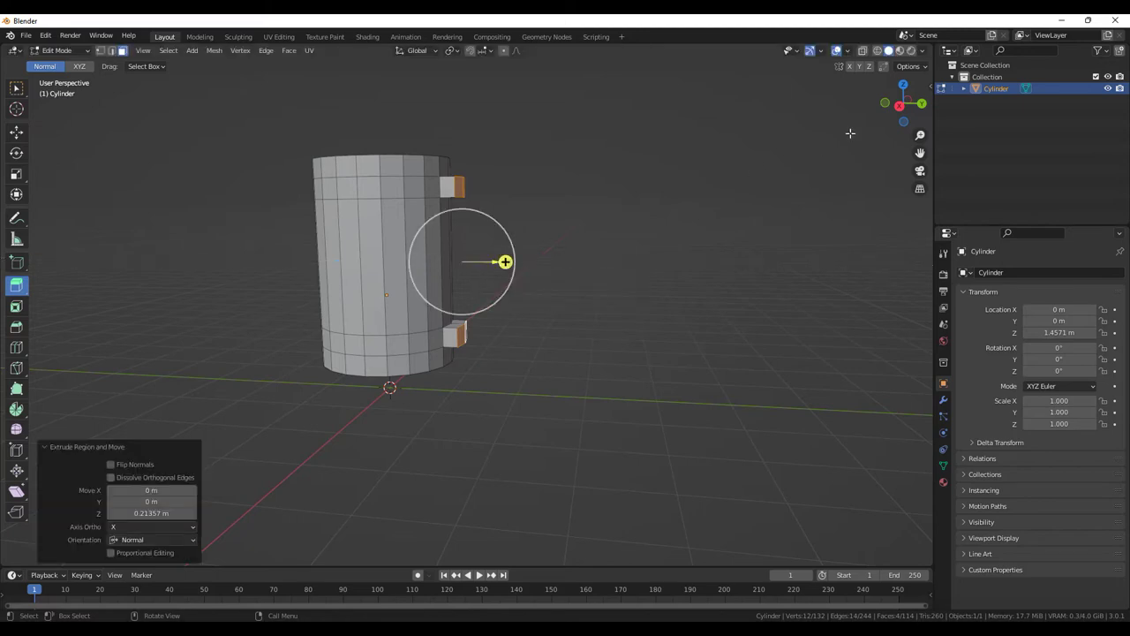
pyautogui.moveTo(886, 105); pyautogui.dragTo(896, 168)
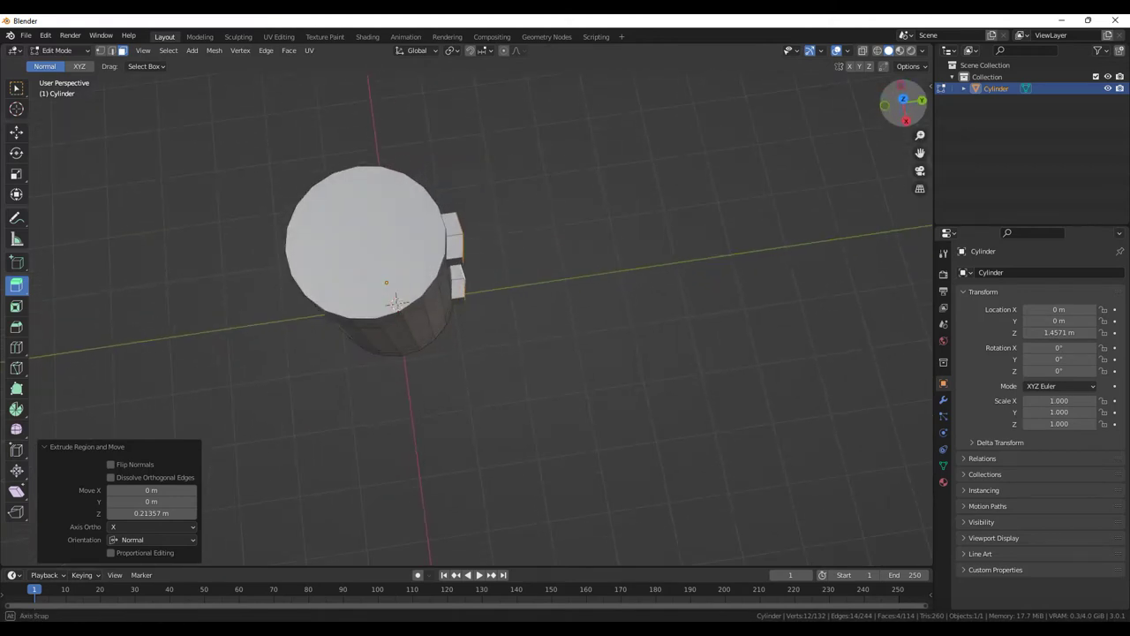
pyautogui.moveTo(901, 102); pyautogui.dragTo(901, 105)
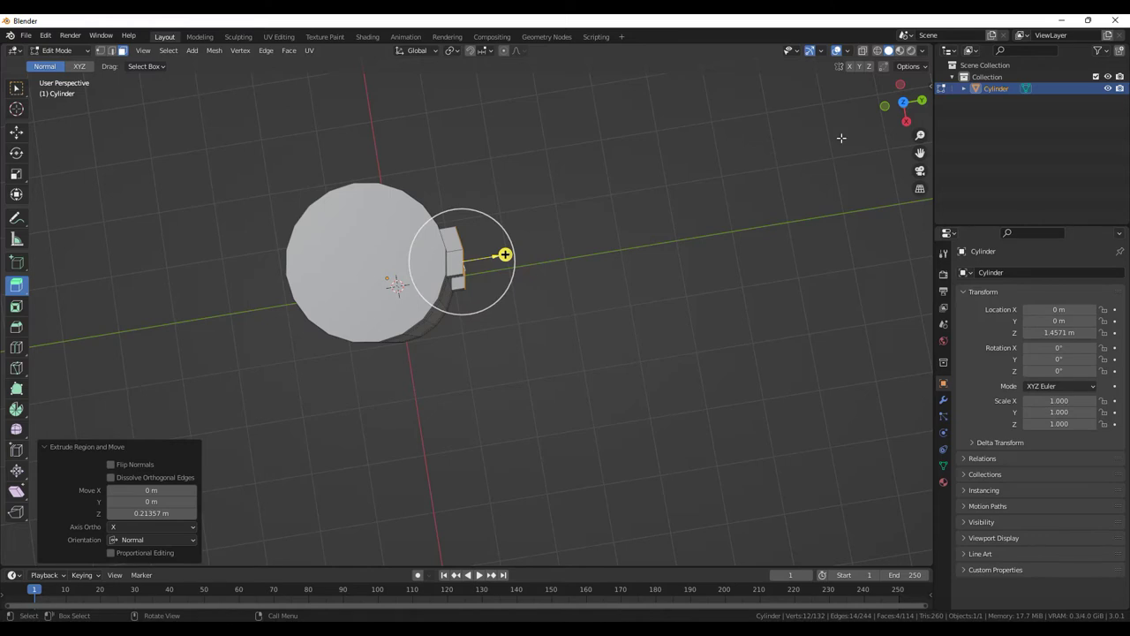
pyautogui.moveTo(902, 110)
pyautogui.mouseDown()
pyautogui.moveTo(901, 71)
pyautogui.moveTo(779, 183)
pyautogui.mouseUp()
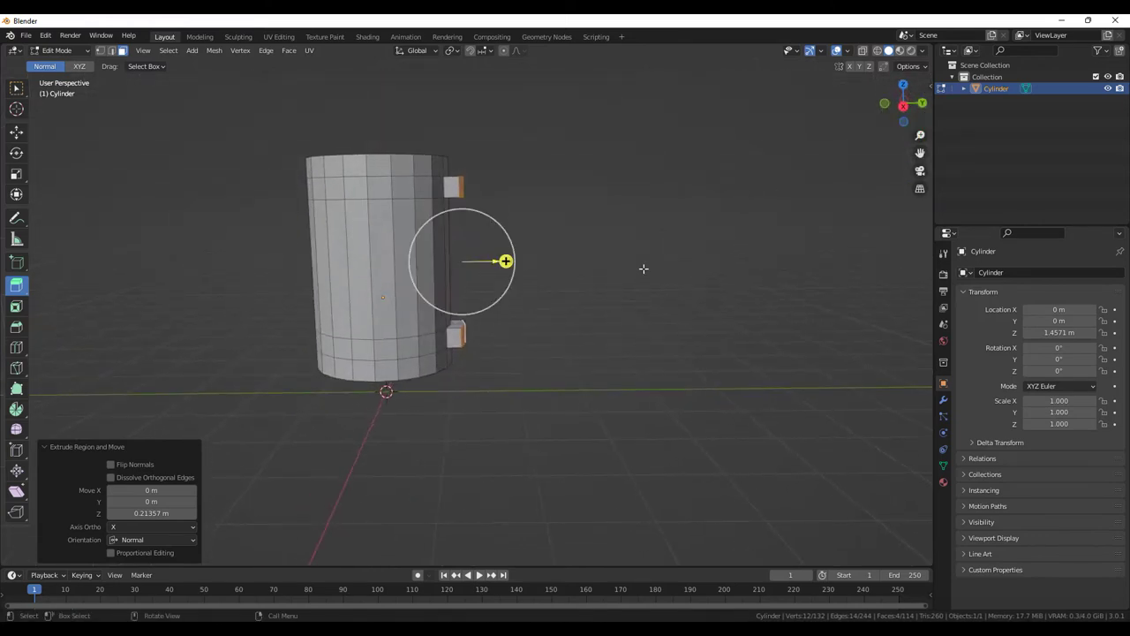
# Scale the extruded stubs to Y 0, keeping Z scale at 1.000.
pyautogui.press('s')
pyautogui.press('z')
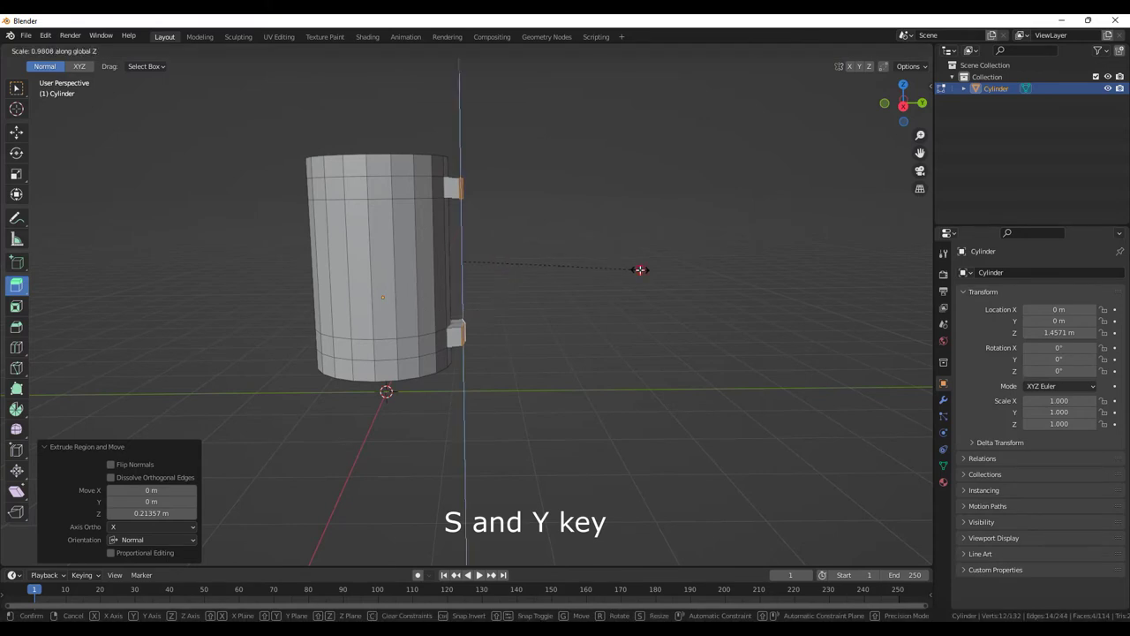
pyautogui.click(641, 269)
pyautogui.click(152, 527)
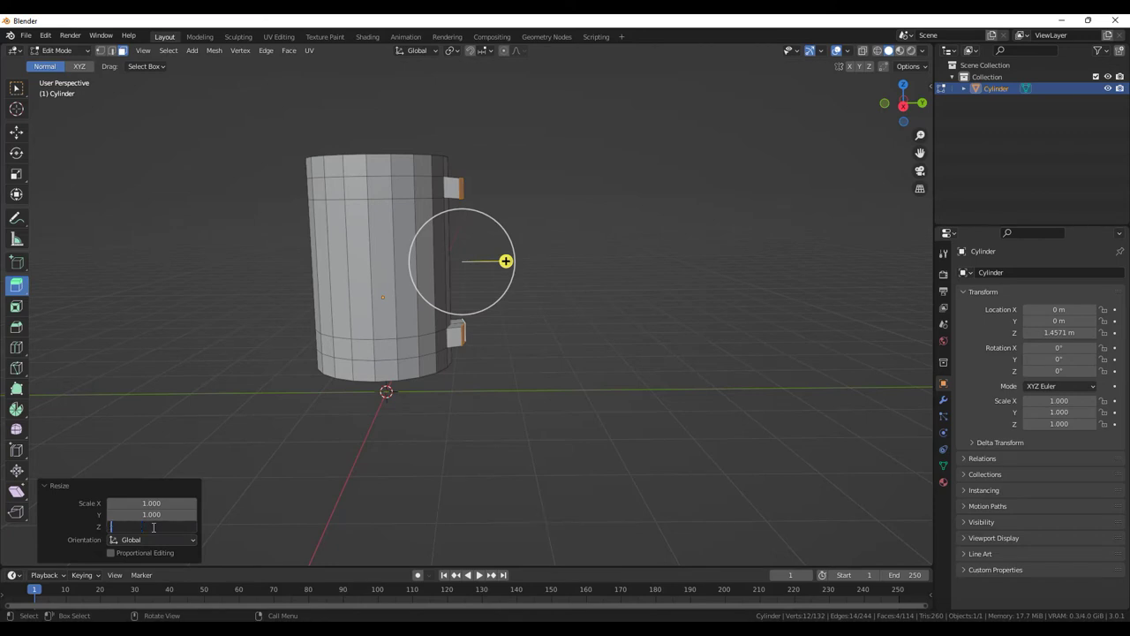
pyautogui.write('1')
pyautogui.click(152, 514)
pyautogui.write('0')
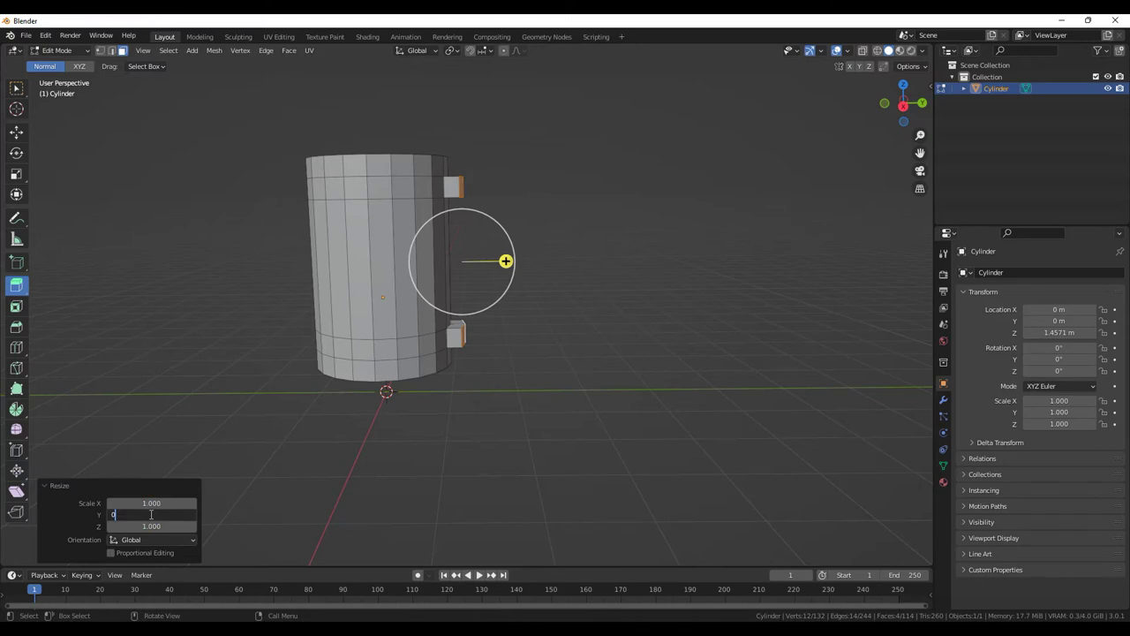
pyautogui.press('Return')
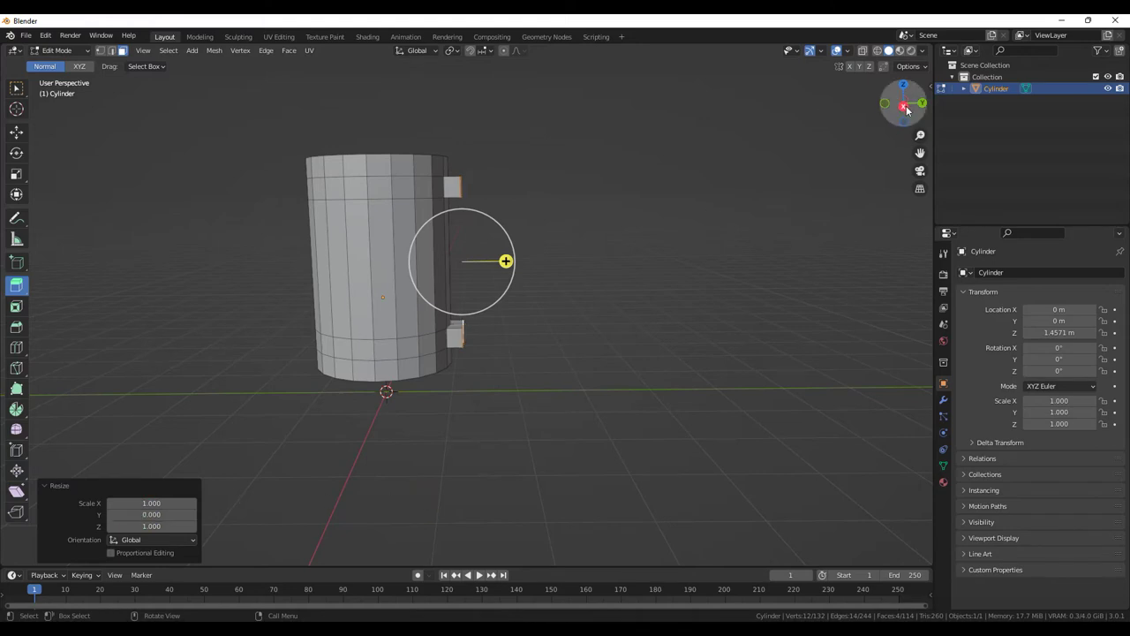
pyautogui.moveTo(904, 110)
pyautogui.mouseDown()
pyautogui.moveTo(903, 141)
pyautogui.moveTo(904, 106)
pyautogui.mouseUp()
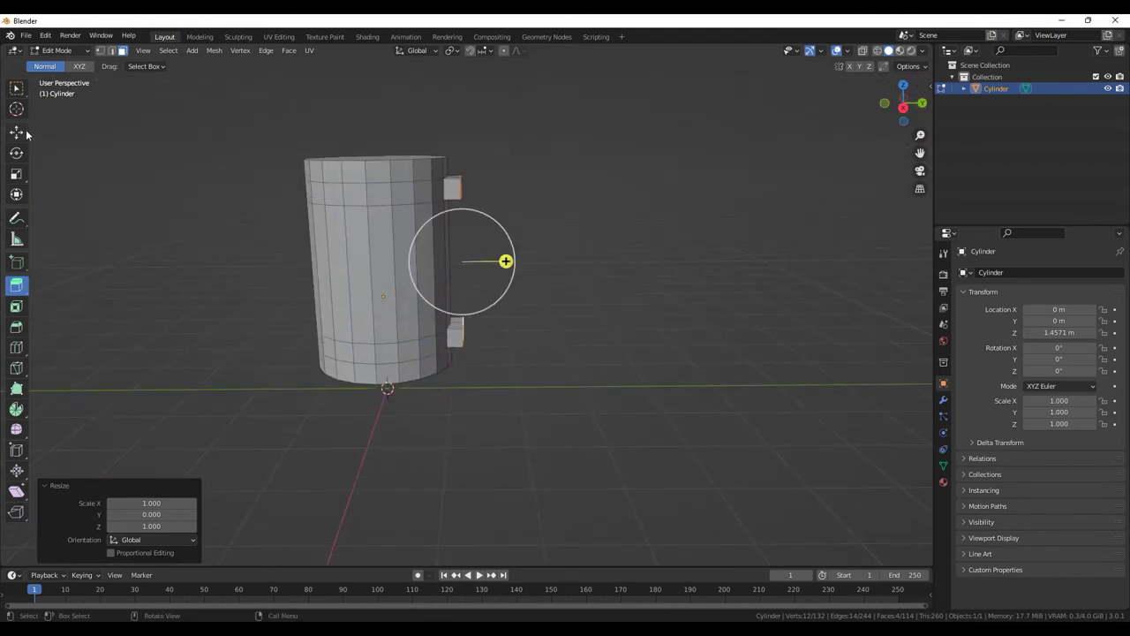
pyautogui.click(16, 109)
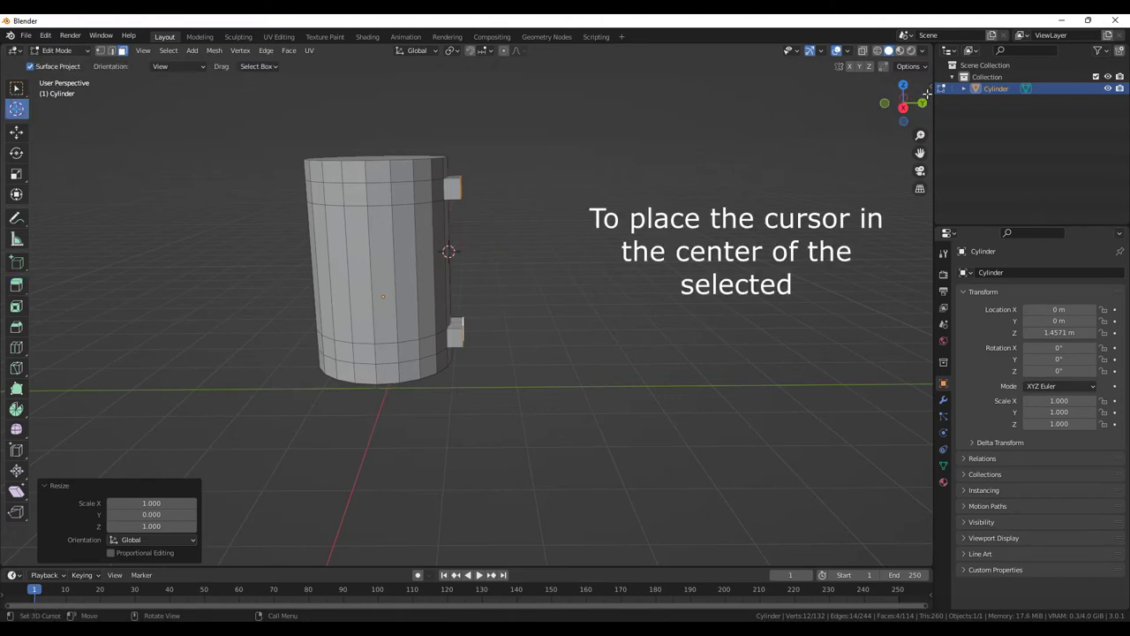
# Snap the 3D cursor to the selected stubs, midway between upper and lower handle stubs.
pyautogui.moveTo(925, 102); pyautogui.dragTo(910, 104)
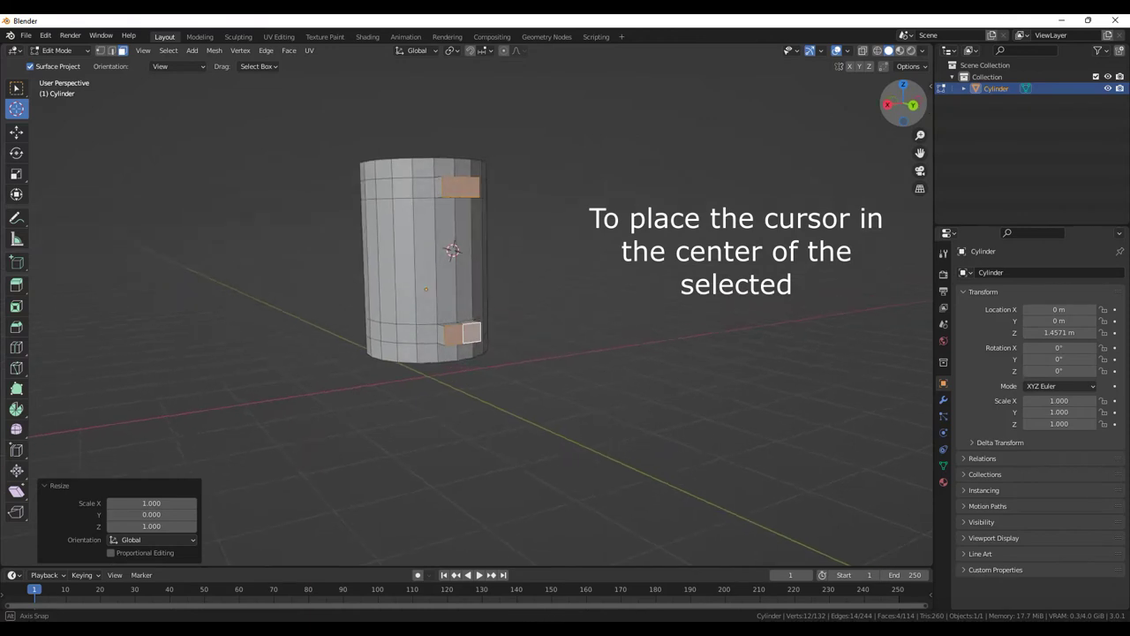
pyautogui.moveTo(910, 104); pyautogui.dragTo(925, 106)
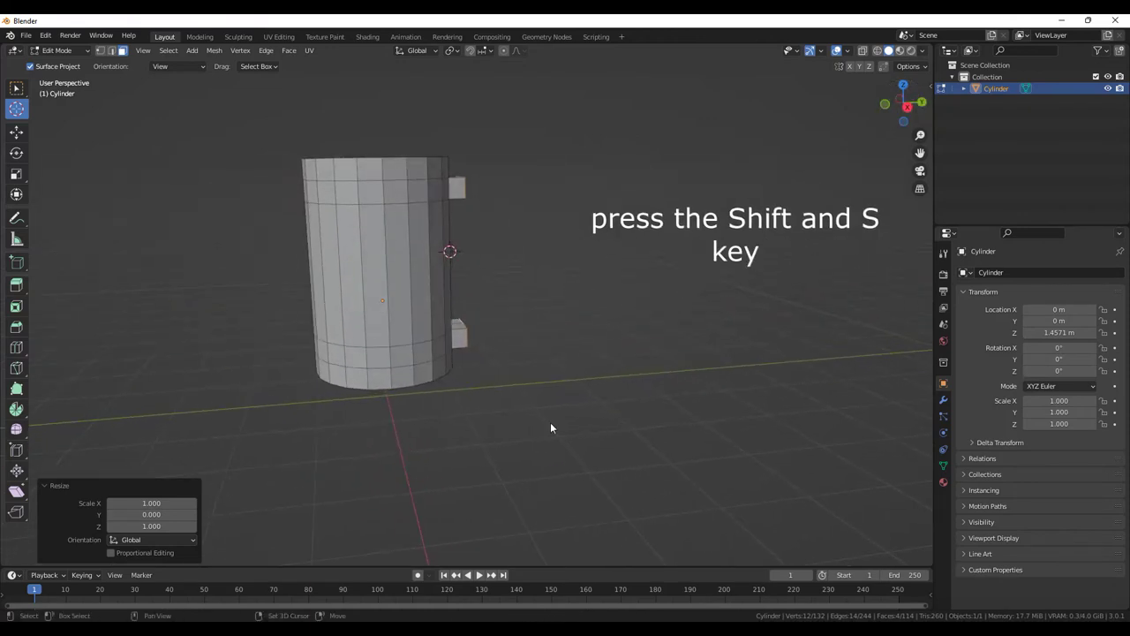
pyautogui.hotkey('shift', 's')
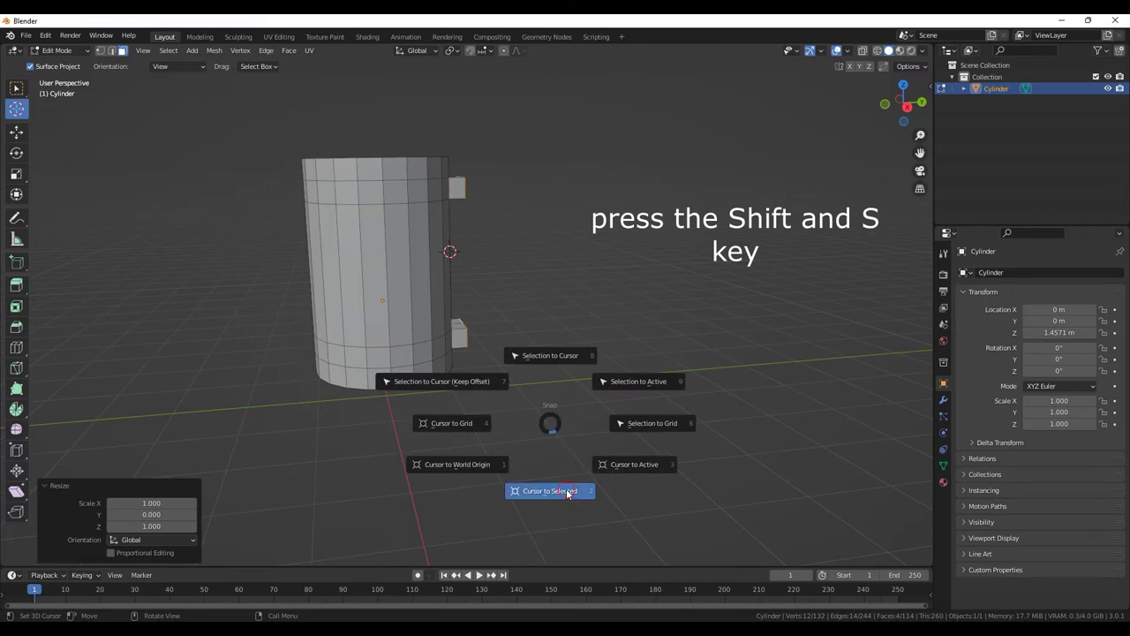
pyautogui.click(567, 492)
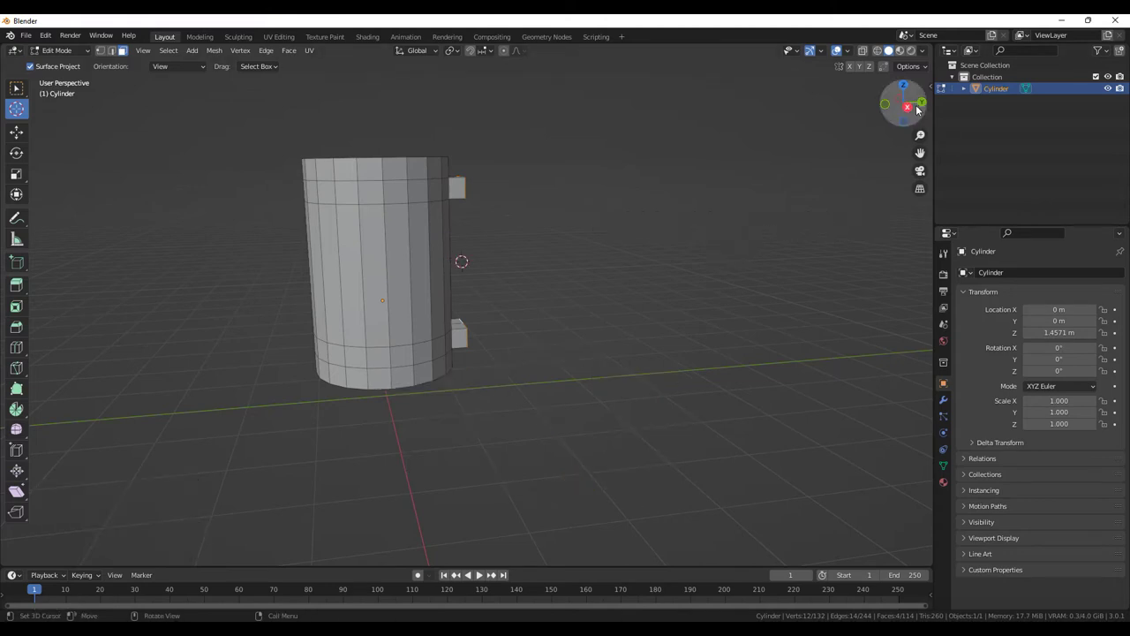
pyautogui.moveTo(917, 108); pyautogui.dragTo(870, 119)
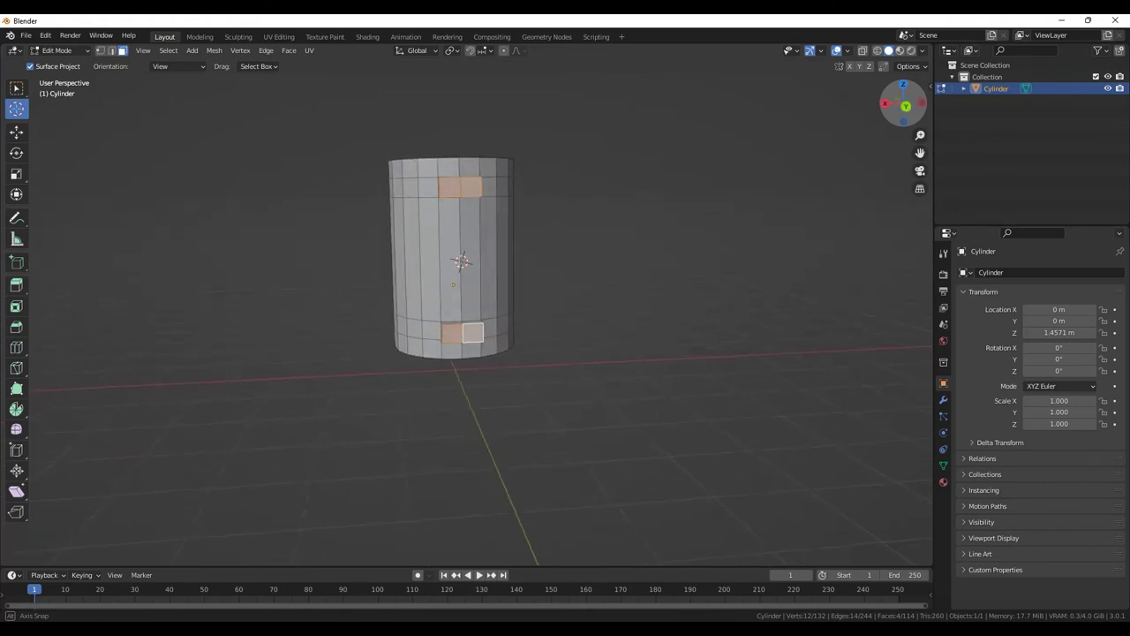
pyautogui.moveTo(870, 119); pyautogui.dragTo(896, 115)
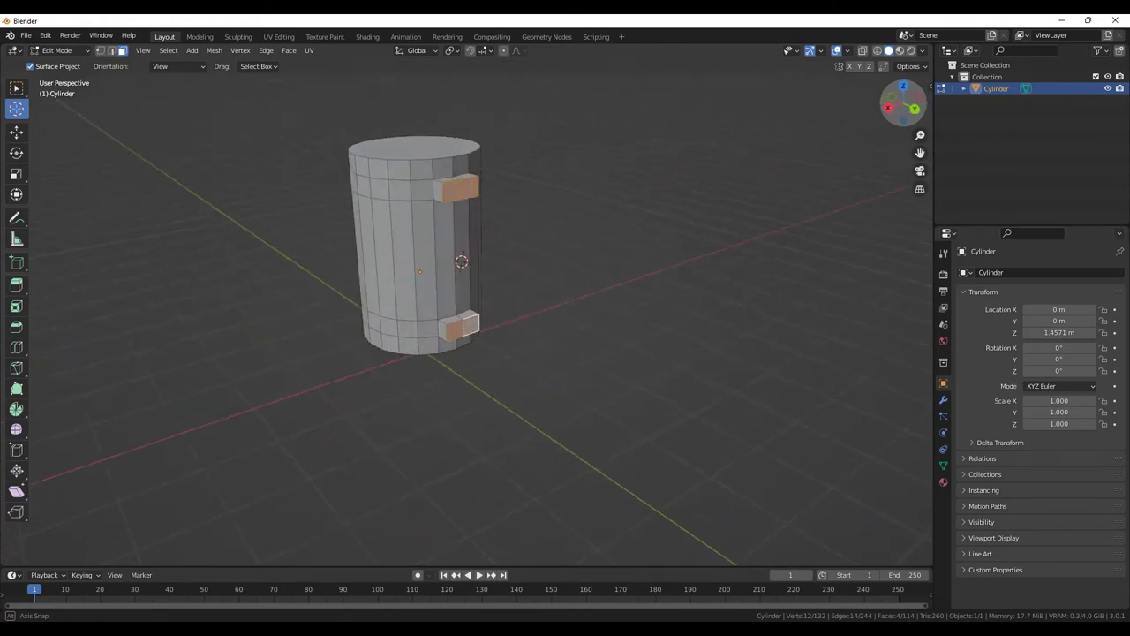
pyautogui.moveTo(897, 115); pyautogui.dragTo(900, 110)
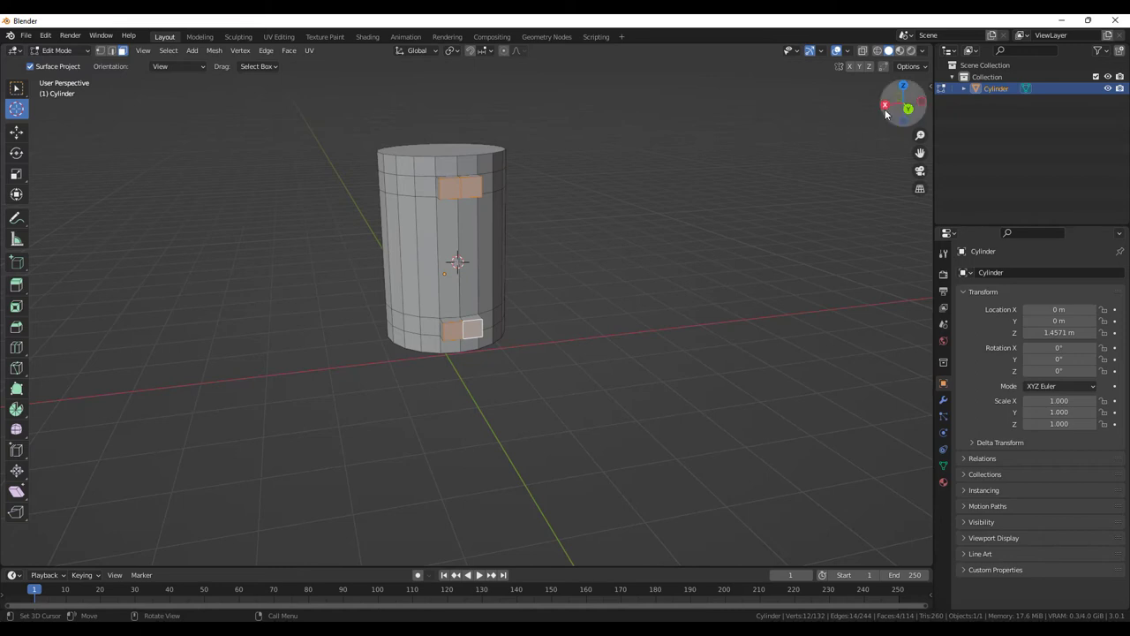
pyautogui.moveTo(887, 119); pyautogui.dragTo(901, 111)
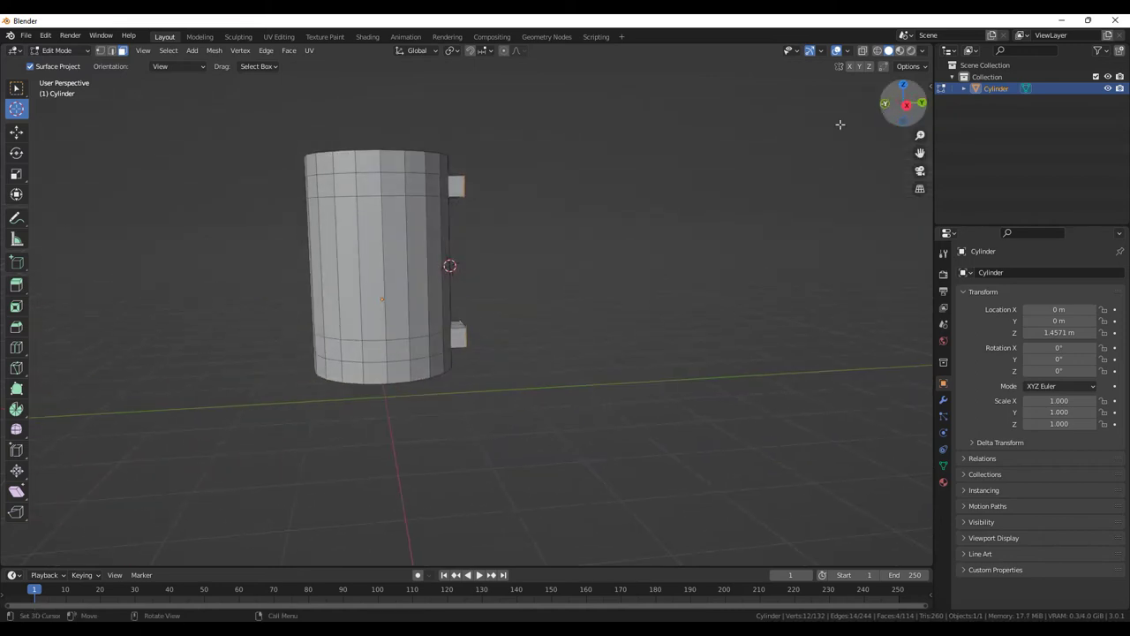
pyautogui.hotkey('shift', 's')
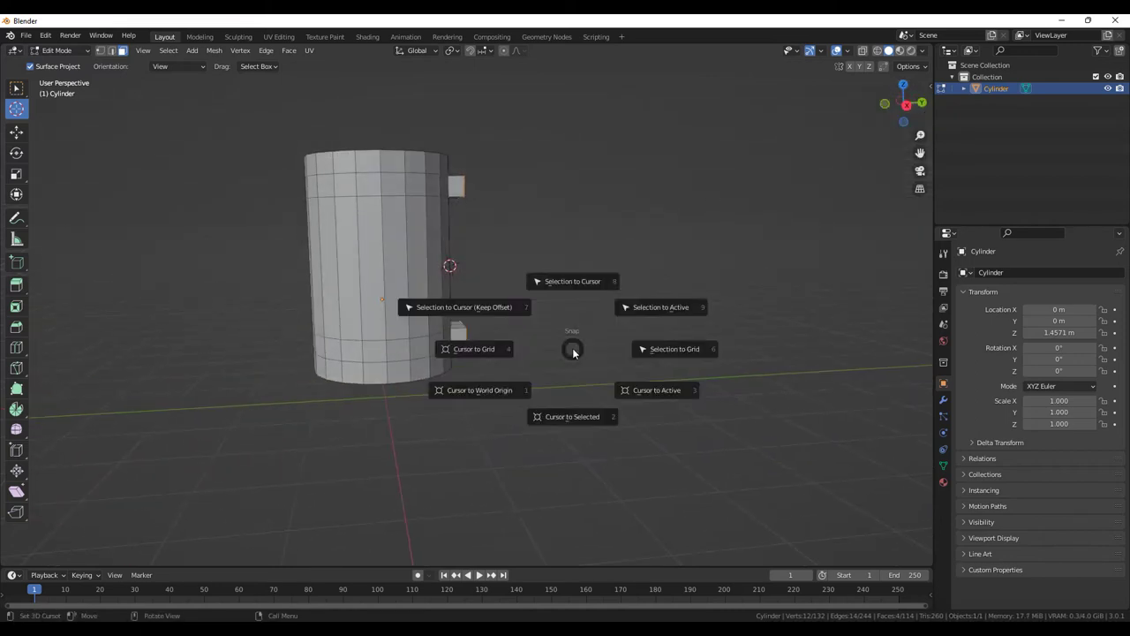
pyautogui.click(579, 416)
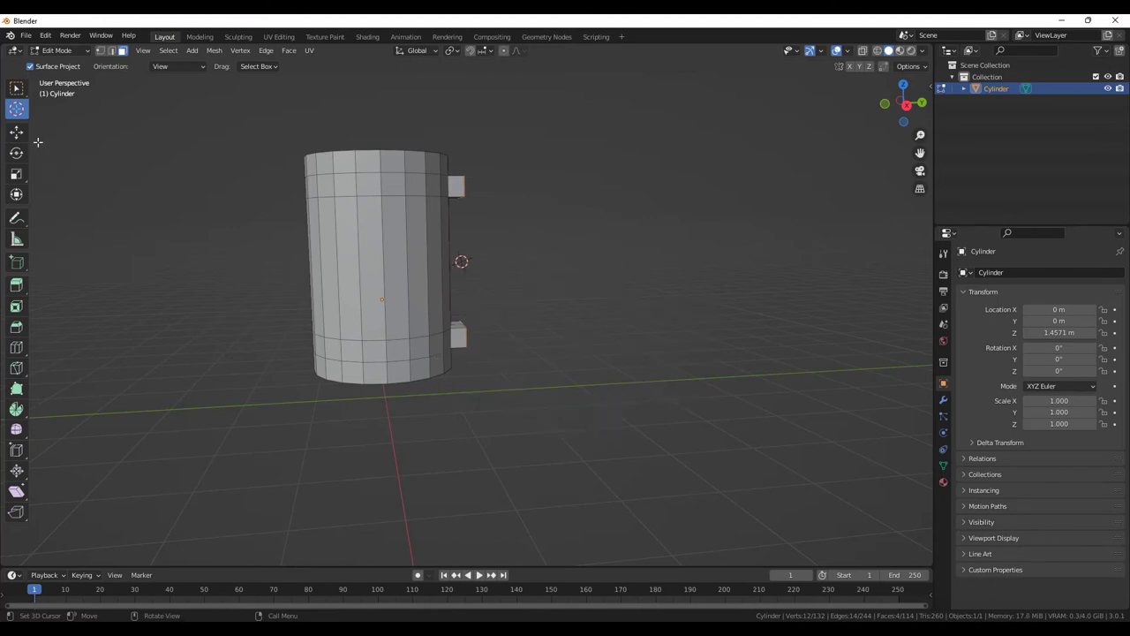
pyautogui.click(13, 92)
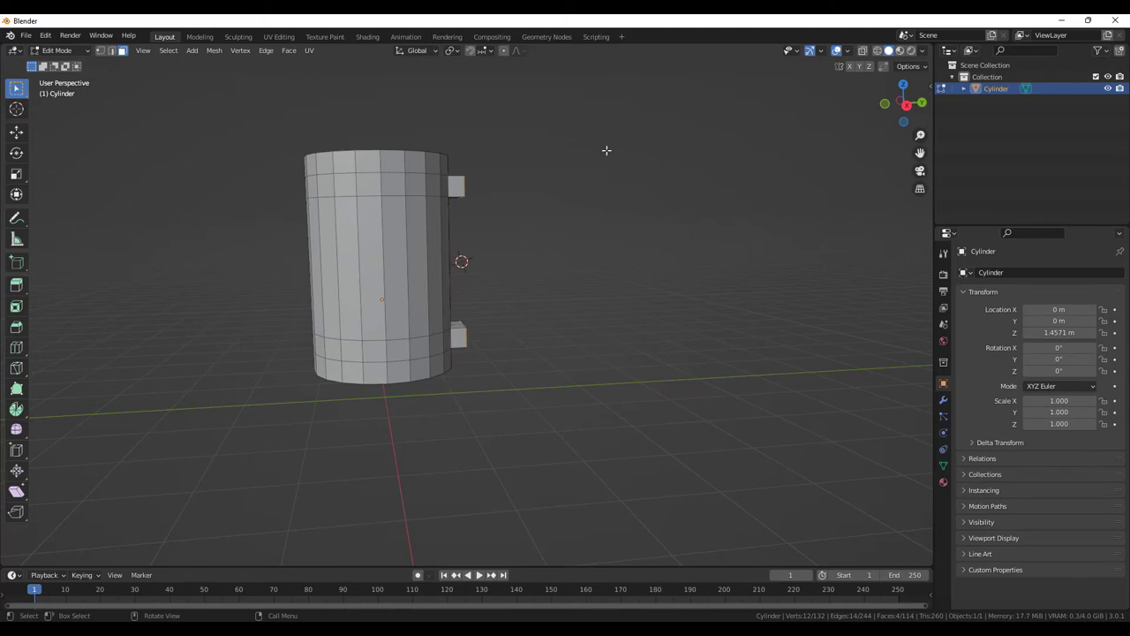
# Deselect all, then select the two upper handle-stub faces for the Spin tool.
pyautogui.hotkey('alt', 'a')
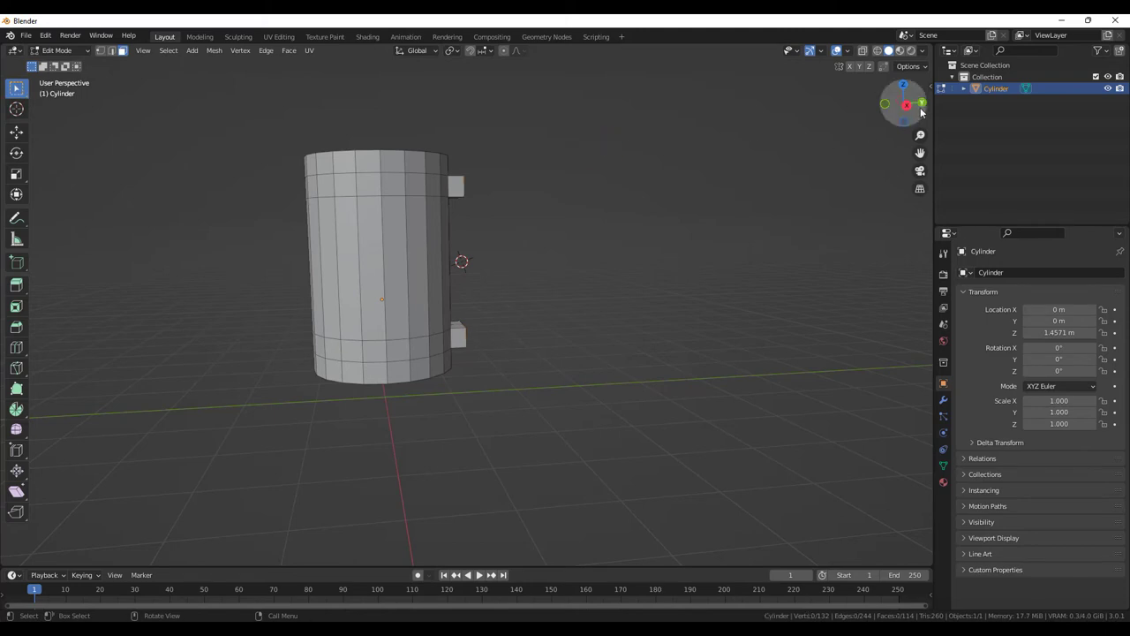
pyautogui.moveTo(904, 103)
pyautogui.mouseDown()
pyautogui.moveTo(874, 106)
pyautogui.moveTo(901, 104)
pyautogui.mouseUp()
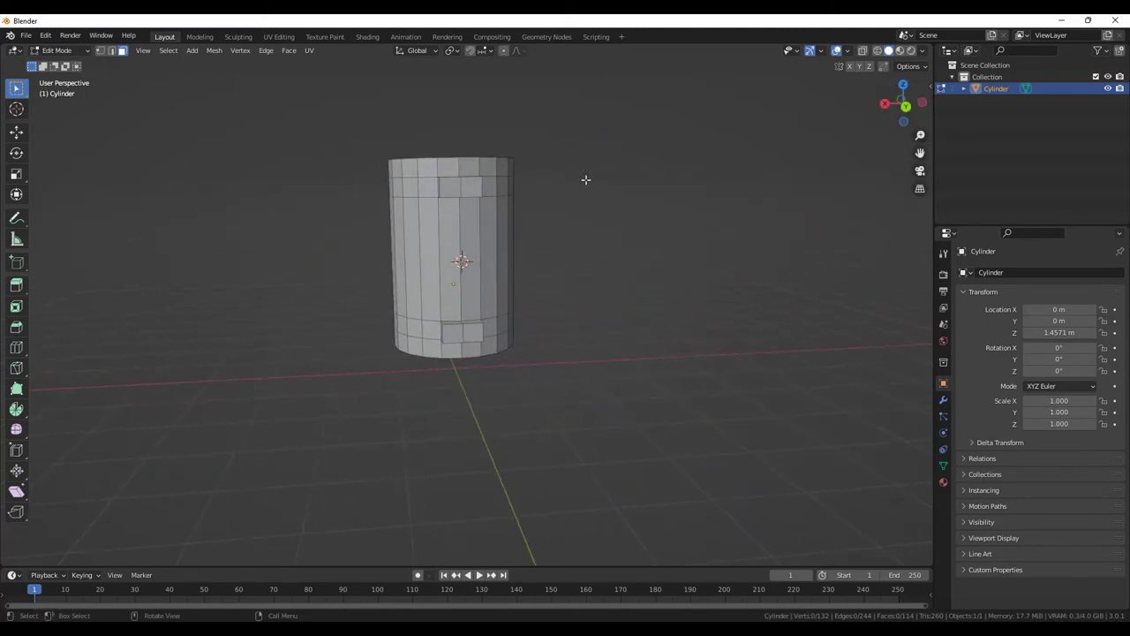
pyautogui.click(451, 190)
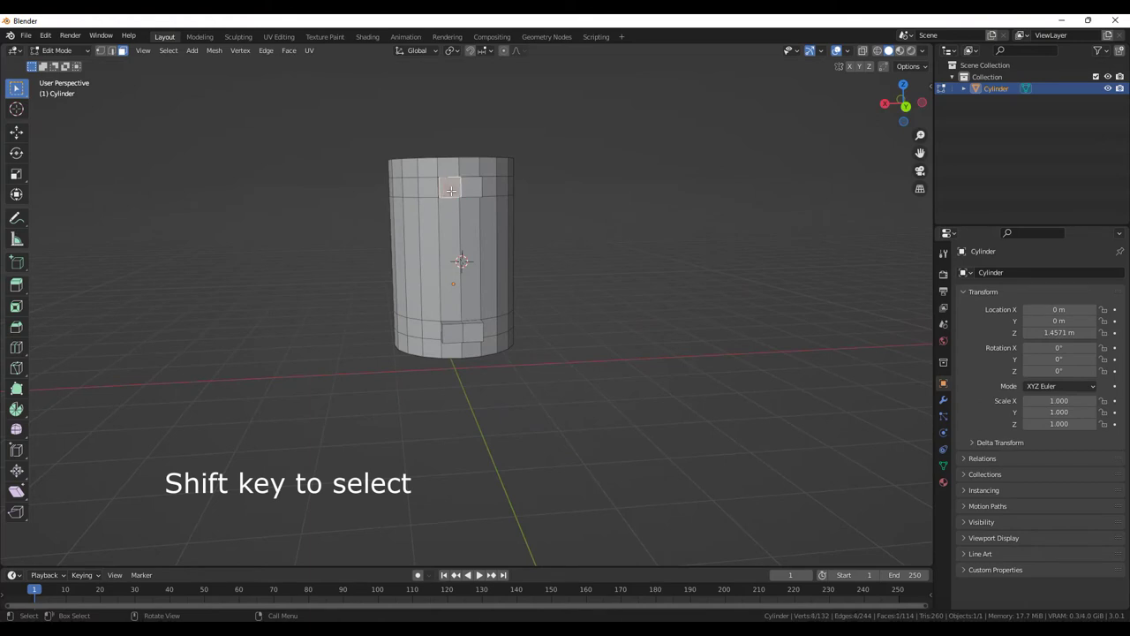
pyautogui.keyDown('shift'); pyautogui.click(471, 188); pyautogui.keyUp('shift')
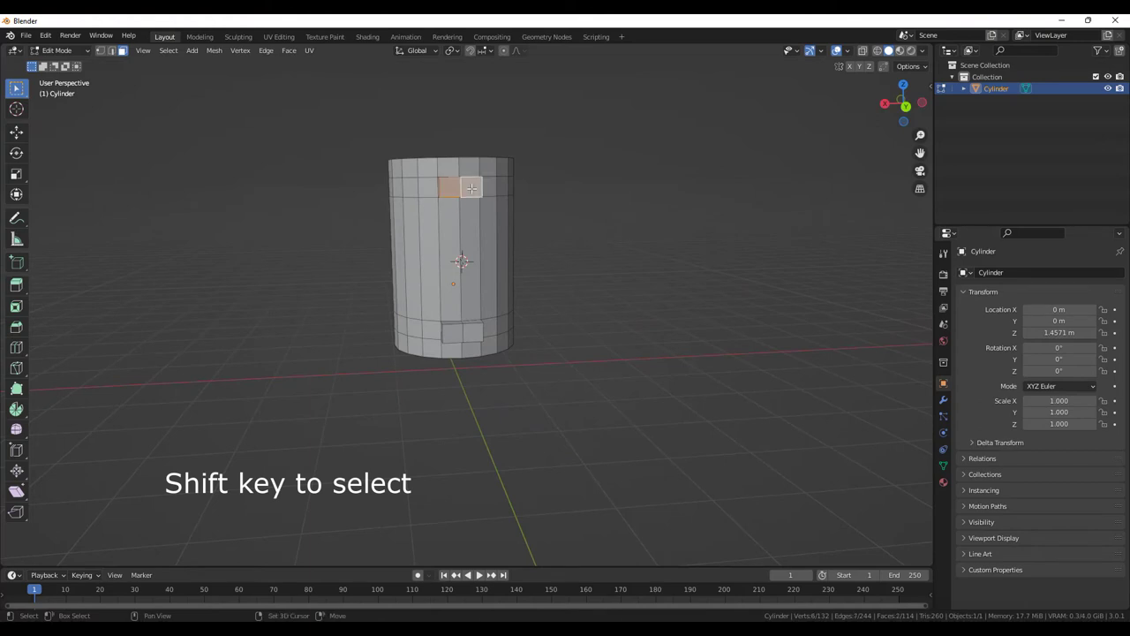
pyautogui.click(15, 416)
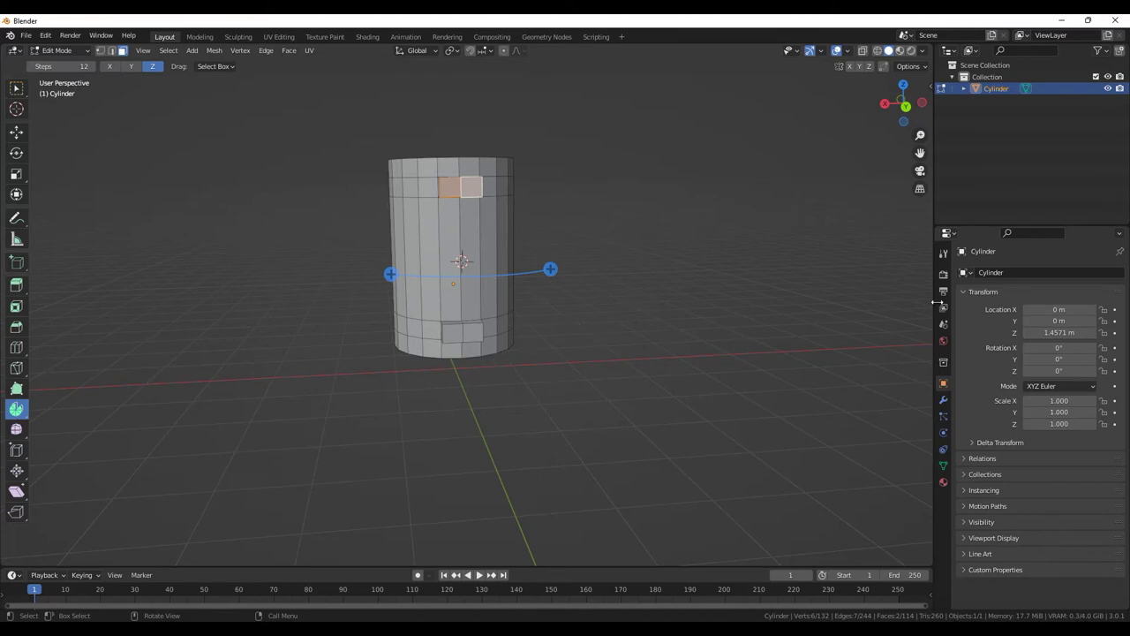
# Set the Spin axis to X and the steps to 10.
pyautogui.click(943, 252)
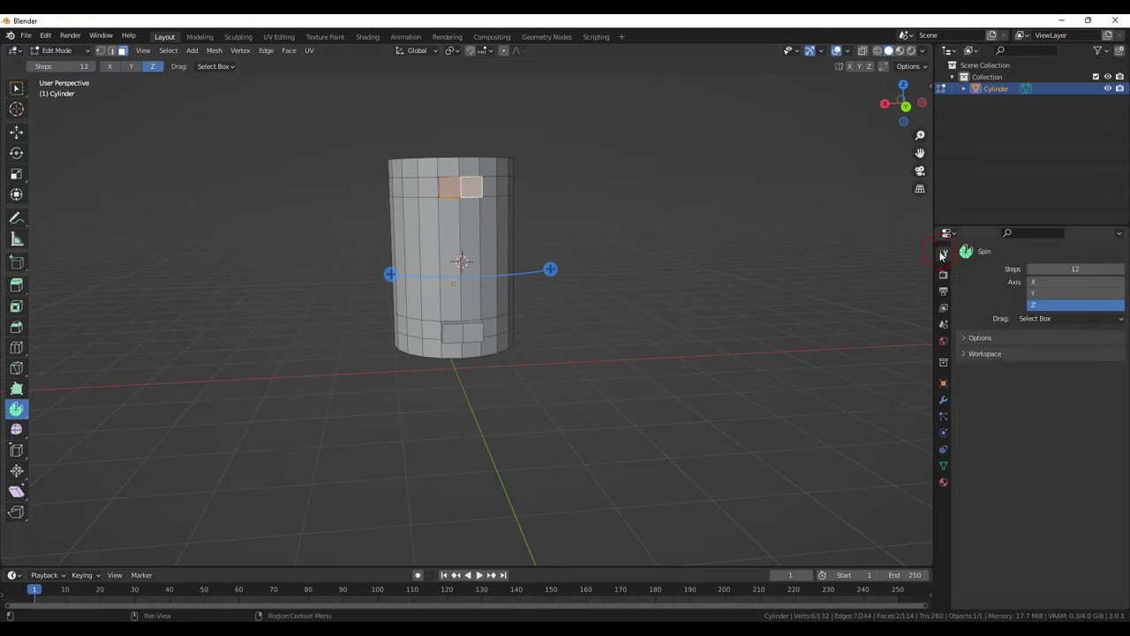
pyautogui.click(1038, 281)
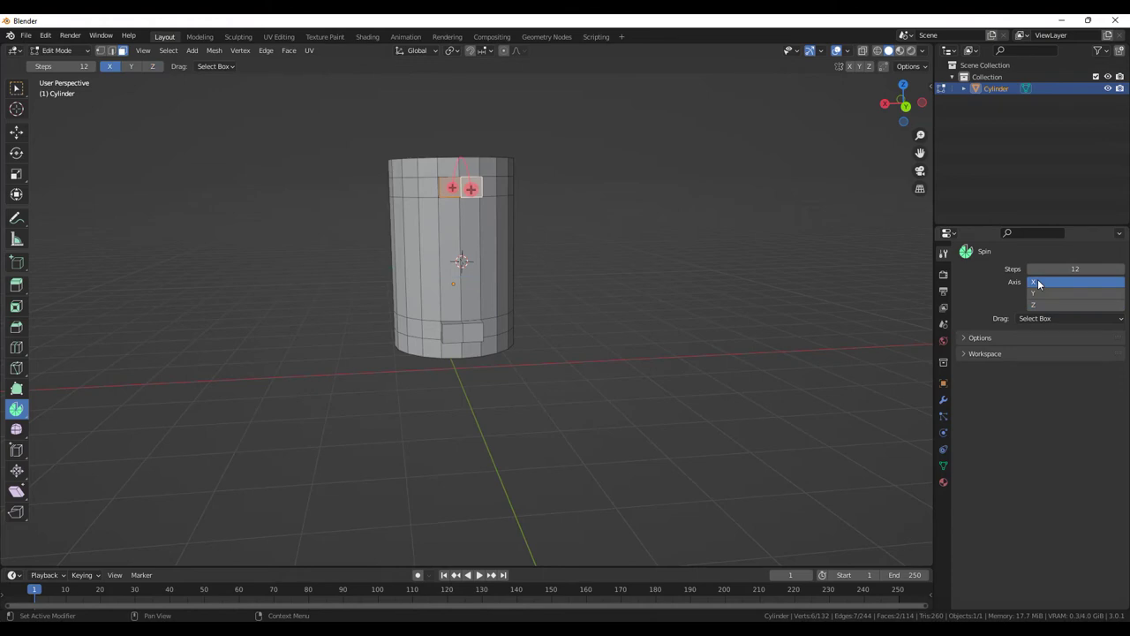
pyautogui.click(1032, 270)
pyautogui.click(1032, 269)
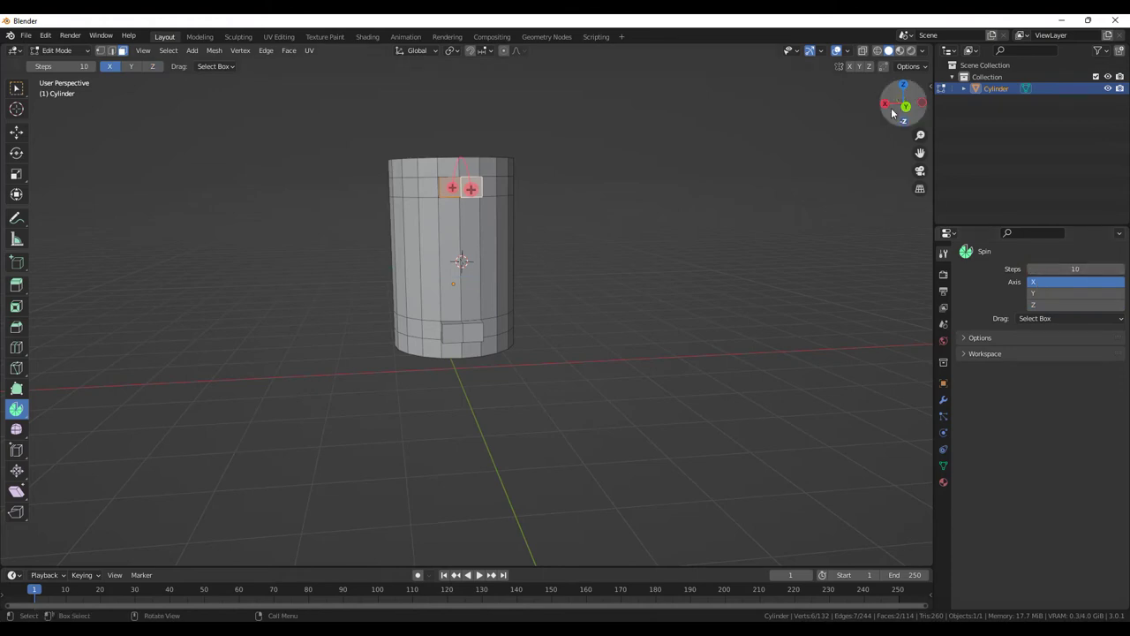
# Spin the upper stub faces about 164° into a handle arcing toward the lower stub.
pyautogui.moveTo(887, 107); pyautogui.dragTo(901, 104)
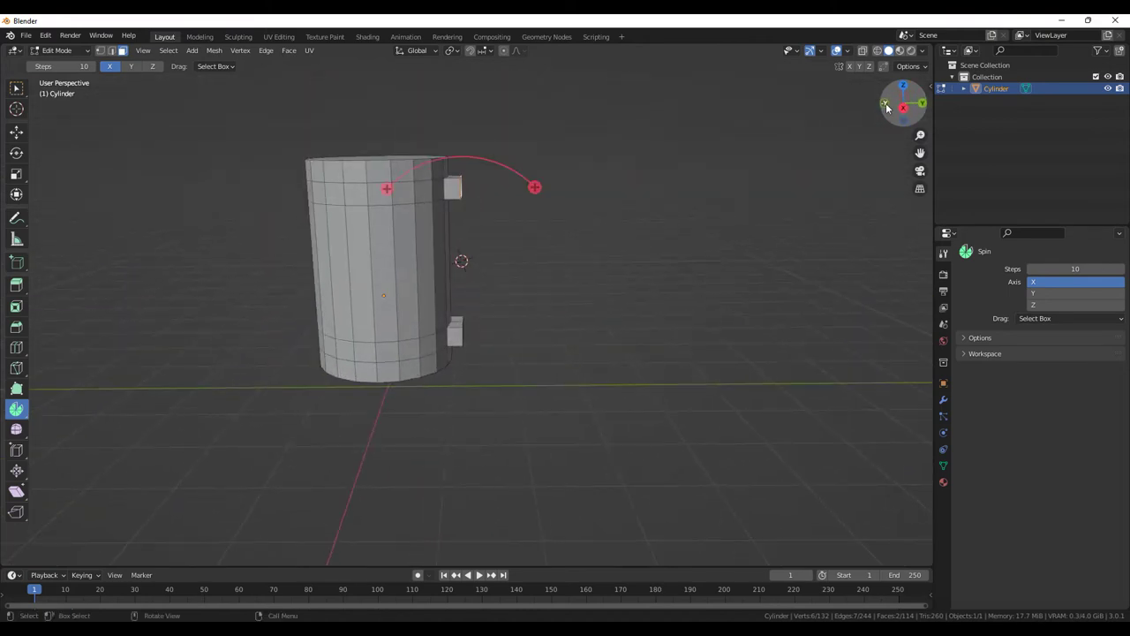
pyautogui.moveTo(535, 187)
pyautogui.mouseDown()
pyautogui.moveTo(564, 214)
pyautogui.moveTo(553, 291)
pyautogui.moveTo(532, 320)
pyautogui.moveTo(497, 333)
pyautogui.moveTo(458, 318)
pyautogui.moveTo(443, 296)
pyautogui.mouseUp()
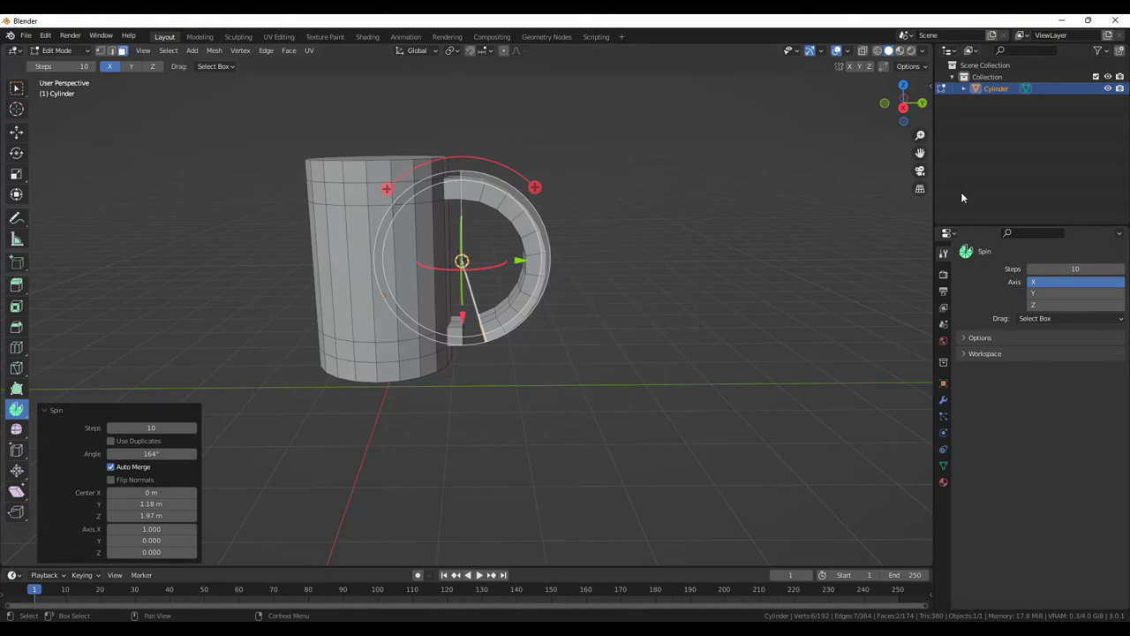
pyautogui.click(842, 232)
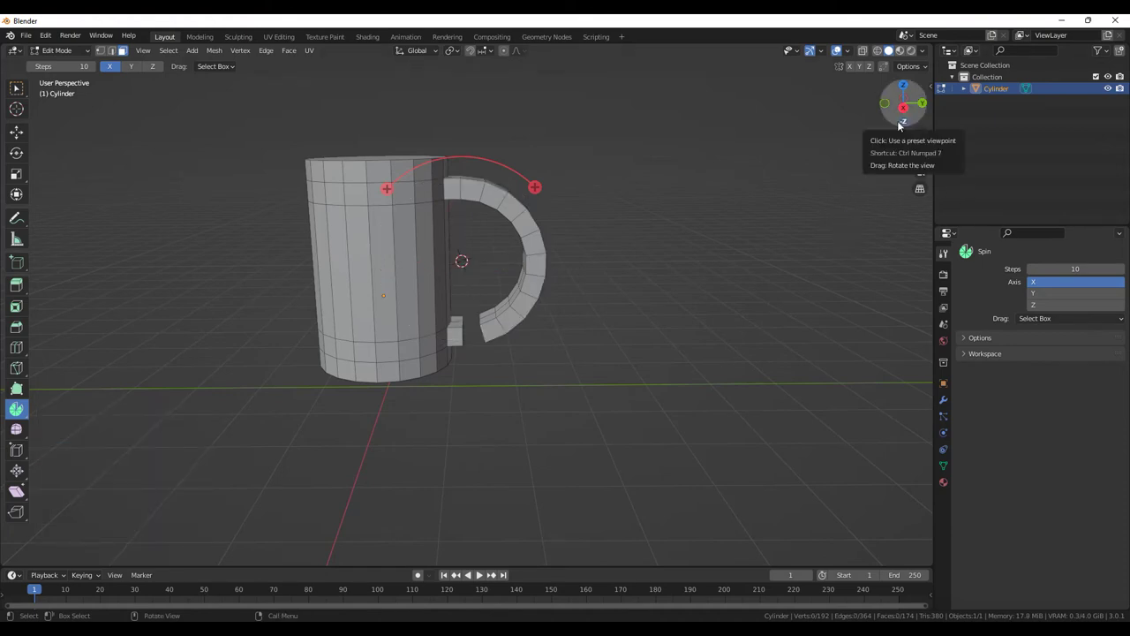
pyautogui.click(16, 90)
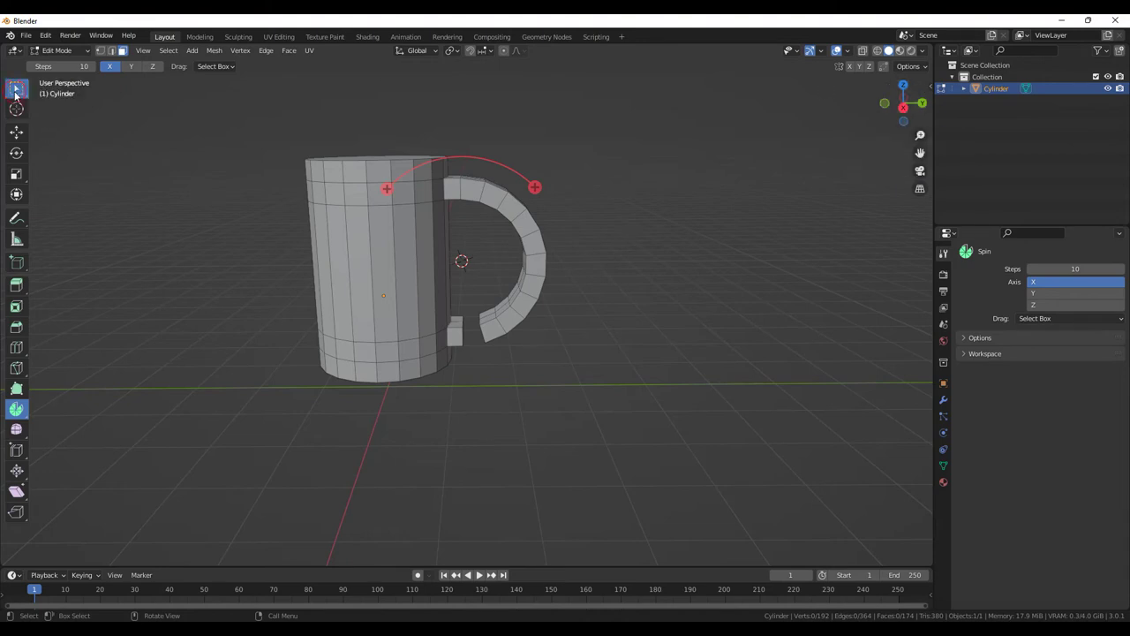
pyautogui.moveTo(904, 107); pyautogui.dragTo(639, 355)
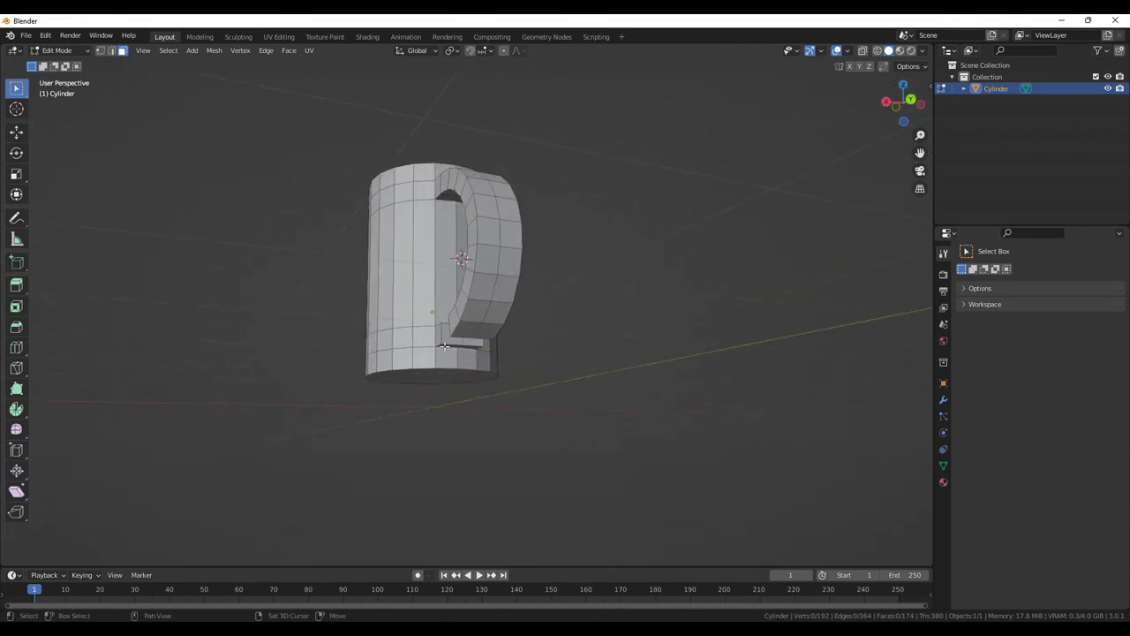
# Select the two handle-end faces and two lower-stub faces, bridge them with Bridge Edge Loops, then deselect.
pyautogui.keyDown('shift'); pyautogui.click(448, 337); pyautogui.keyUp('shift')
pyautogui.keyDown('shift'); pyautogui.click(472, 340); pyautogui.keyUp('shift')
pyautogui.moveTo(902, 105)
pyautogui.mouseDown()
pyautogui.moveTo(884, 114)
pyautogui.moveTo(894, 108)
pyautogui.mouseUp()
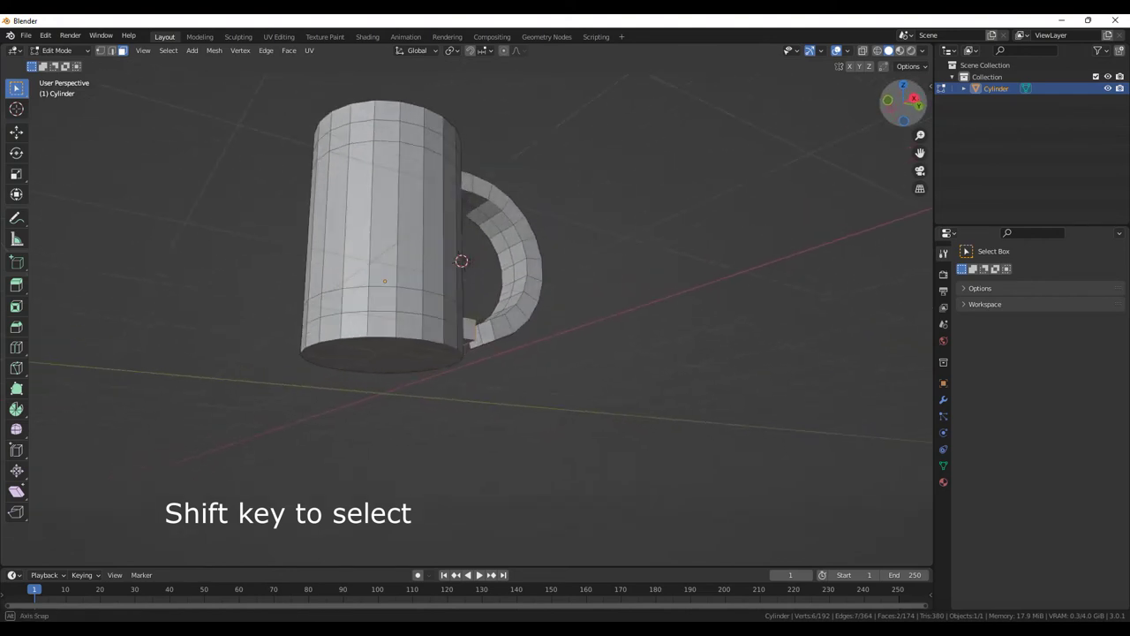
pyautogui.keyDown('shift'); pyautogui.click(477, 336); pyautogui.keyUp('shift')
pyautogui.keyDown('shift'); pyautogui.click(480, 336); pyautogui.keyUp('shift')
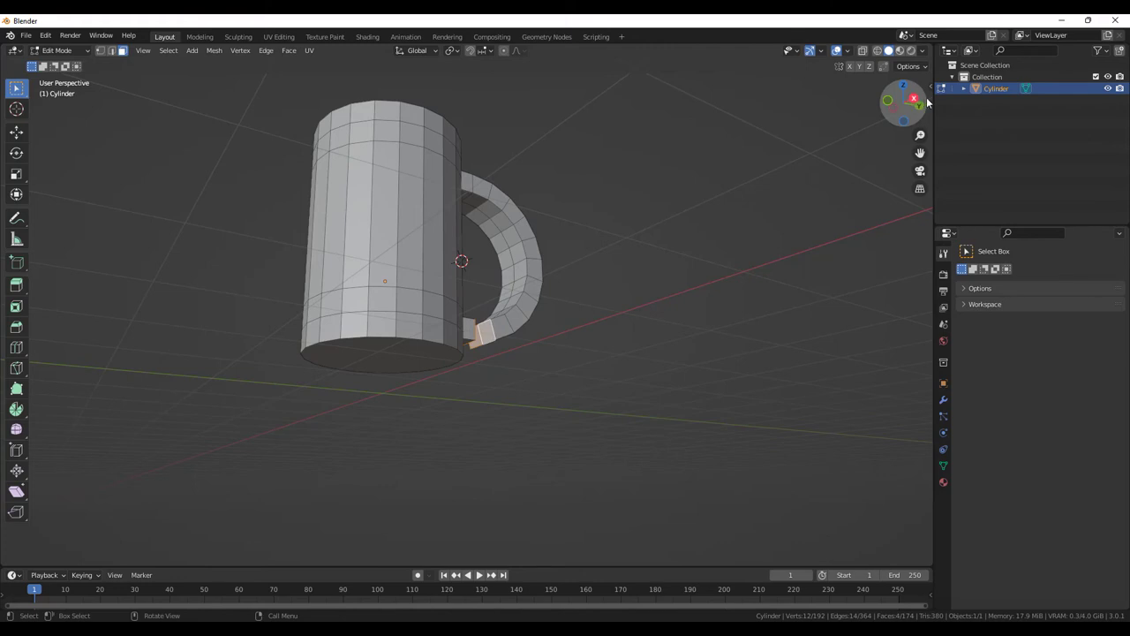
pyautogui.moveTo(924, 109); pyautogui.dragTo(390, 60)
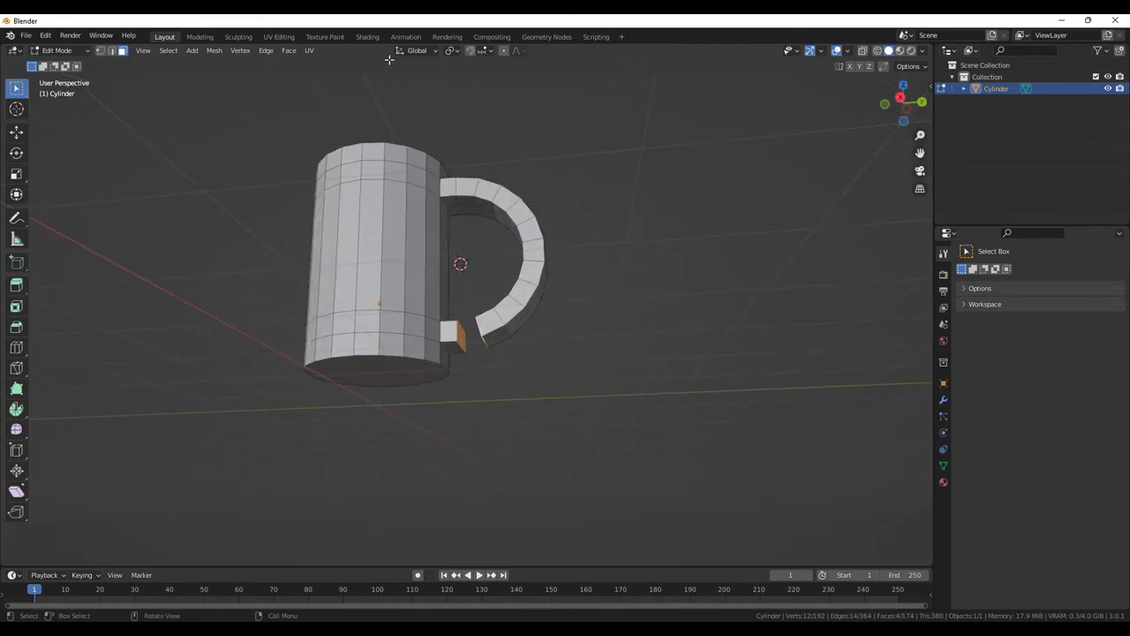
pyautogui.click(268, 51)
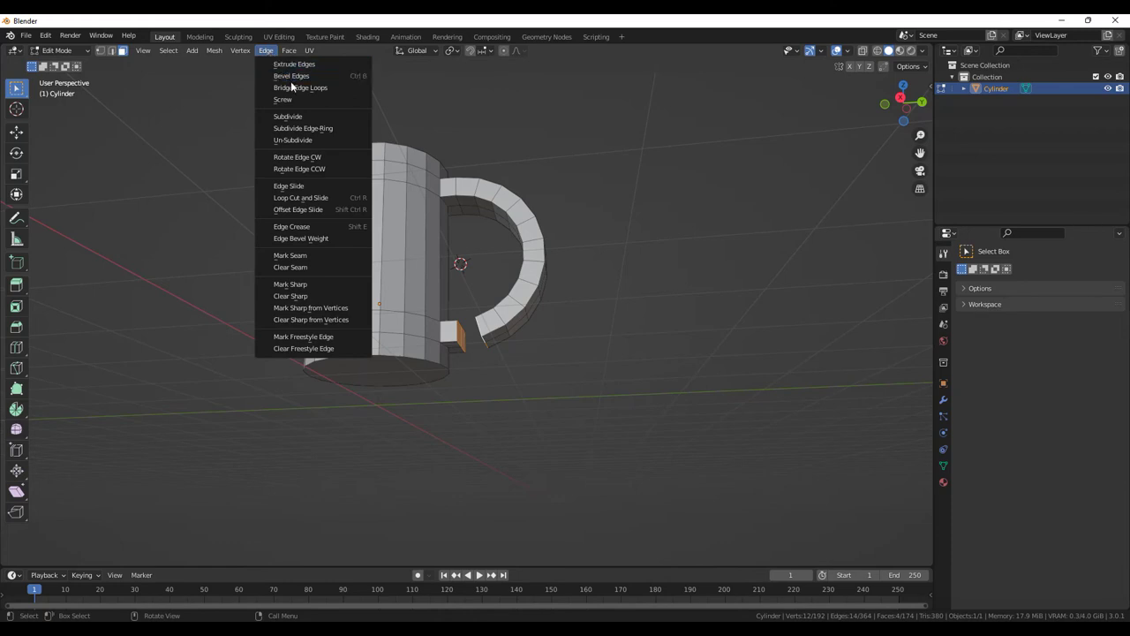
pyautogui.click(293, 86)
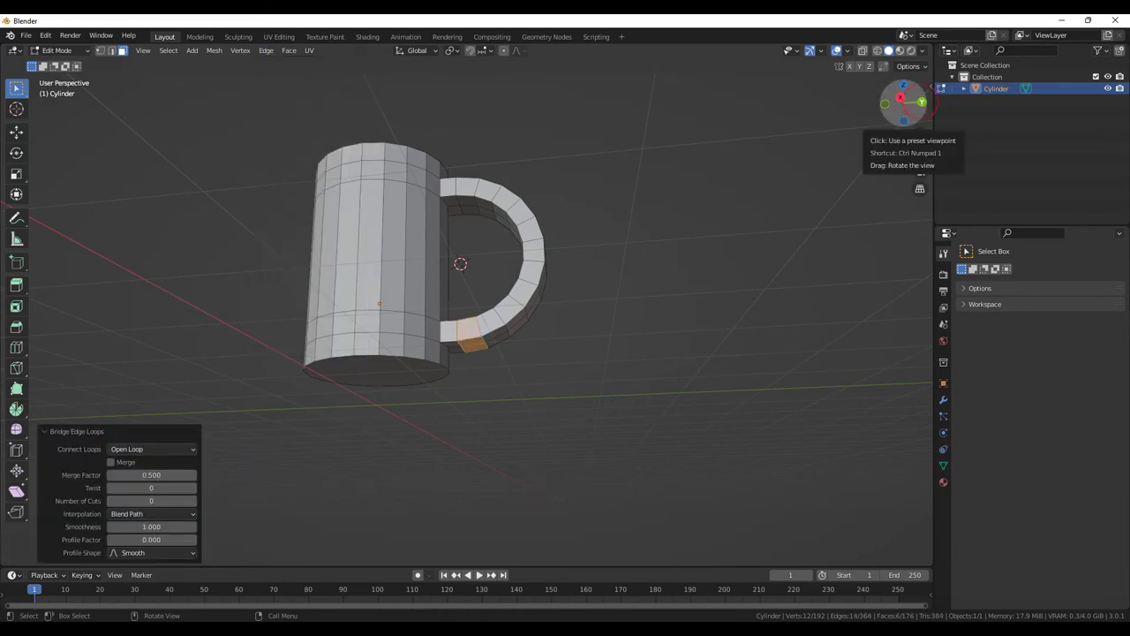
pyautogui.moveTo(922, 103); pyautogui.dragTo(910, 132)
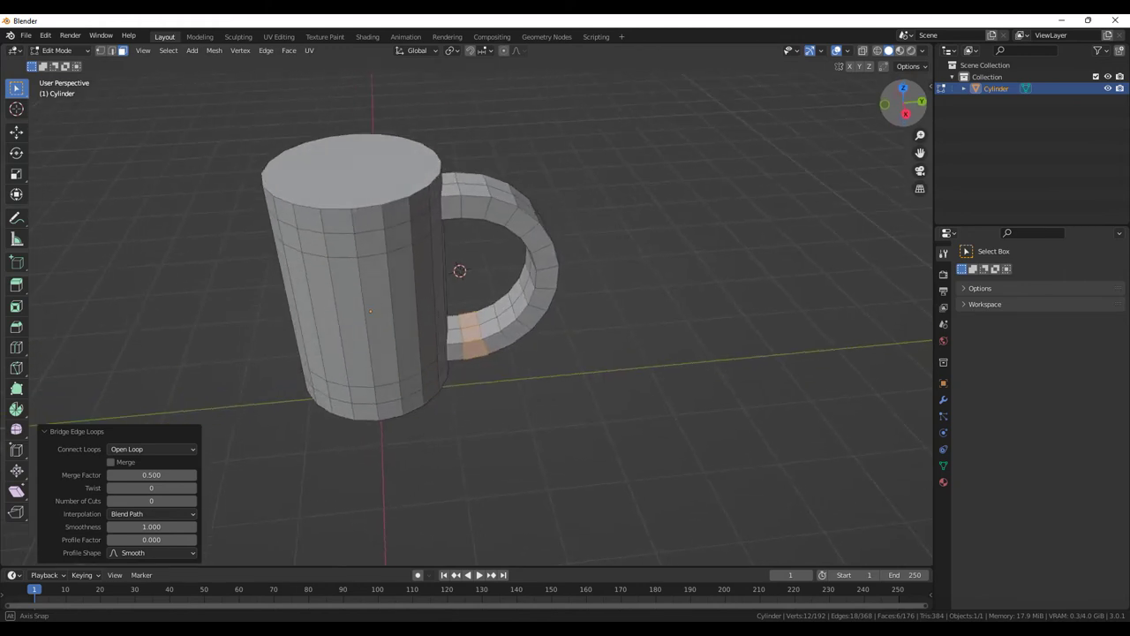
pyautogui.moveTo(910, 132); pyautogui.dragTo(922, 104)
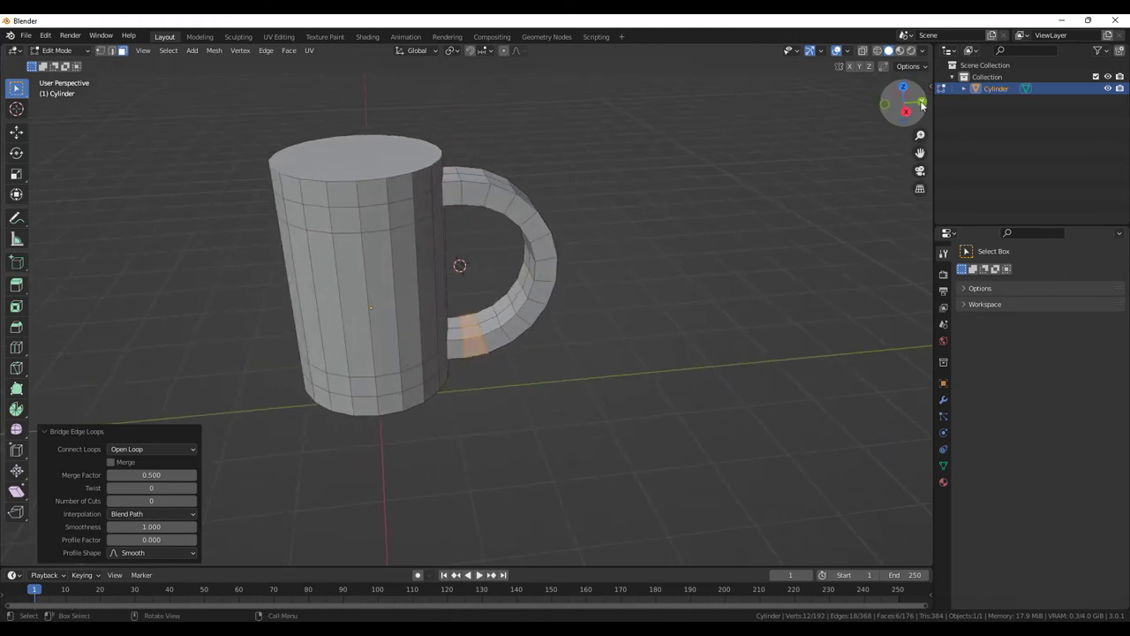
pyautogui.click(631, 236)
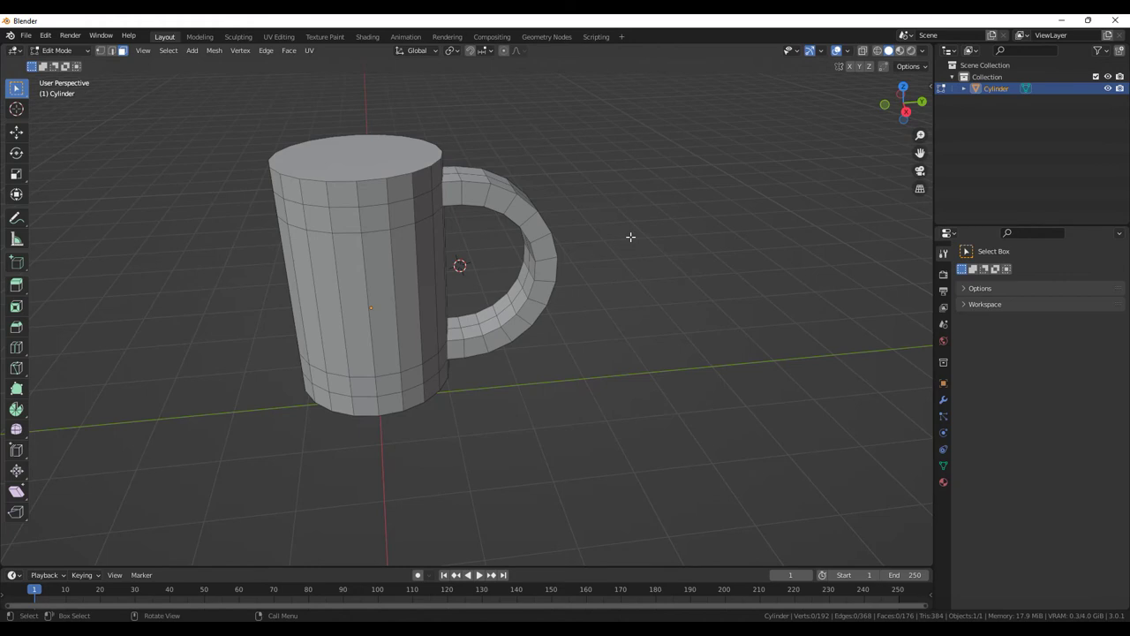
# Inset the mug's top face by 0.08902 m with the Inset Faces tool.
pyautogui.moveTo(910, 115)
pyautogui.mouseDown()
pyautogui.moveTo(906, 135)
pyautogui.moveTo(892, 124)
pyautogui.mouseUp()
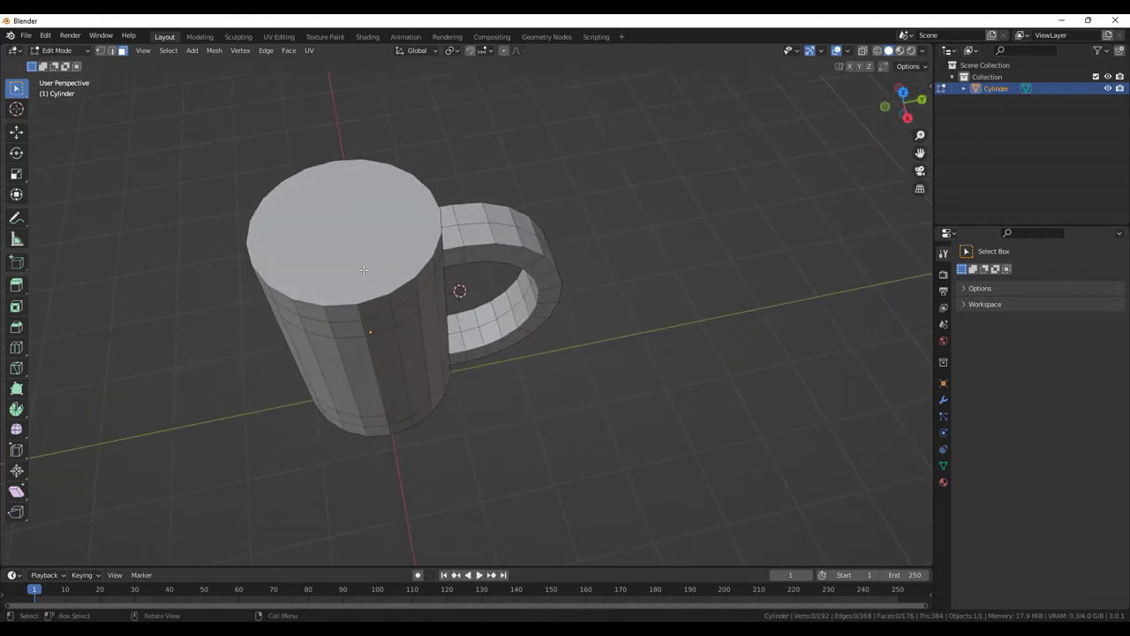
pyautogui.click(316, 246)
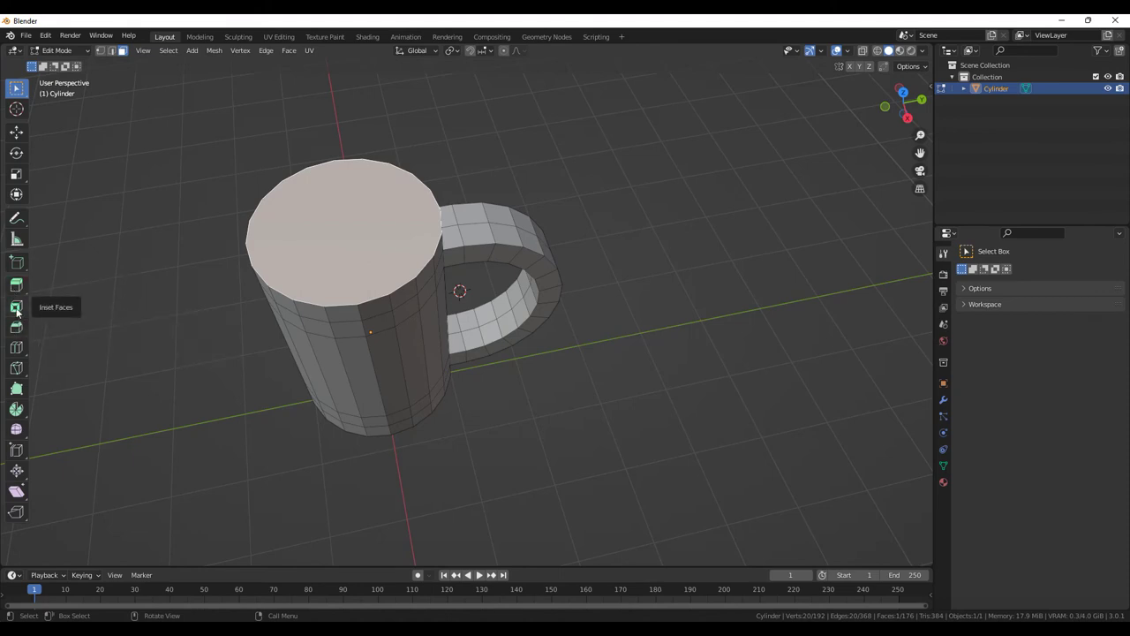
pyautogui.click(16, 307)
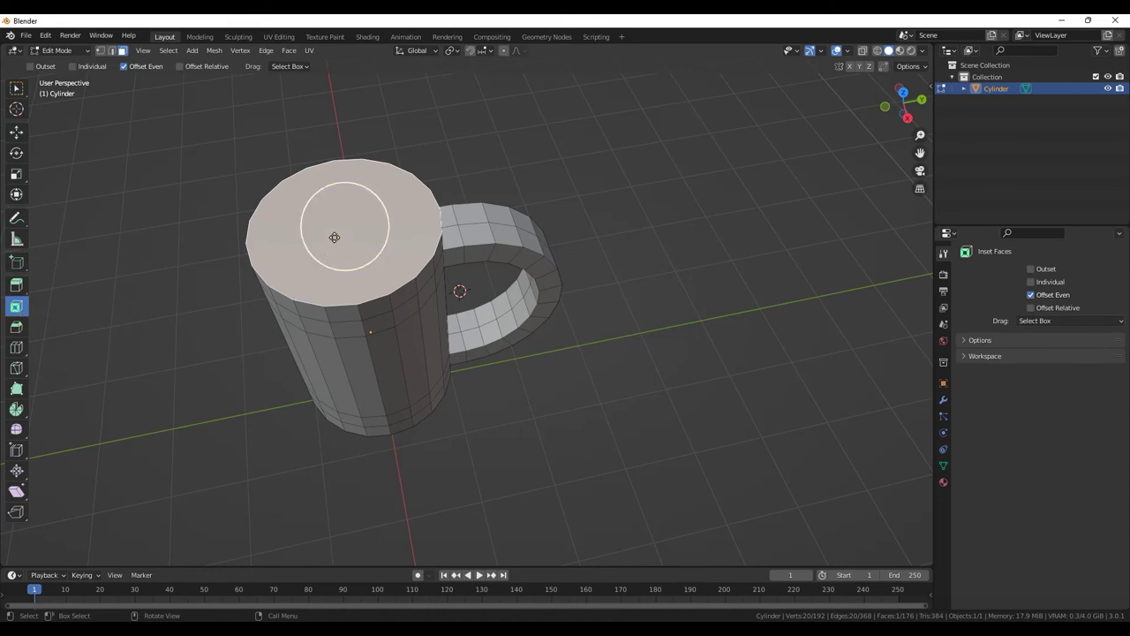
pyautogui.moveTo(335, 236)
pyautogui.mouseDown()
pyautogui.moveTo(326, 254)
pyautogui.moveTo(340, 231)
pyautogui.mouseUp()
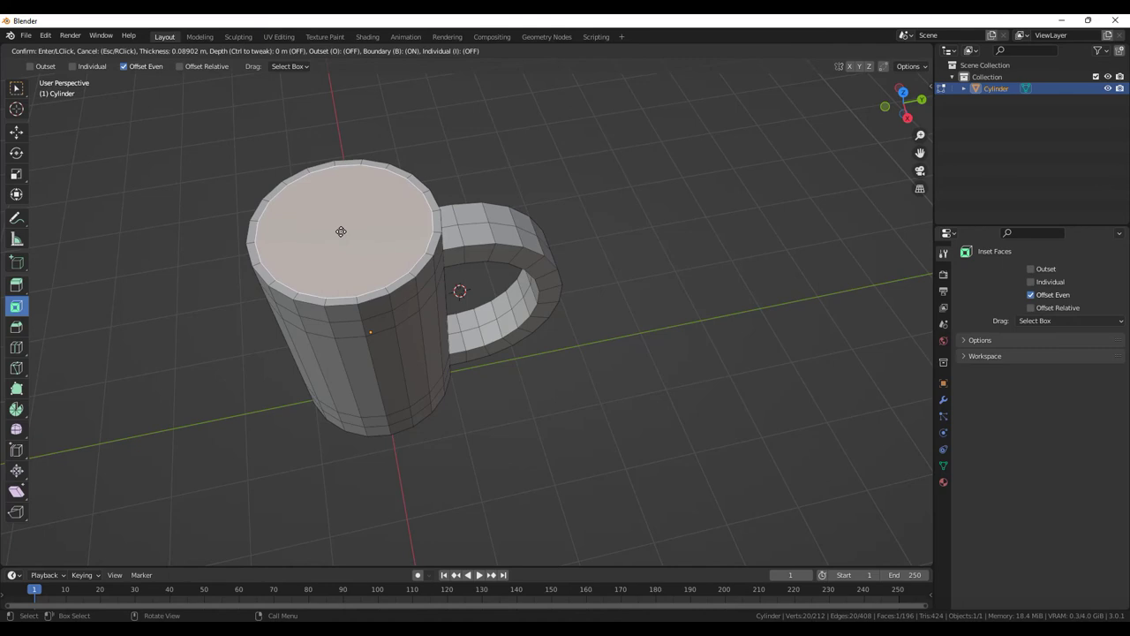
pyautogui.moveTo(340, 232); pyautogui.dragTo(341, 231)
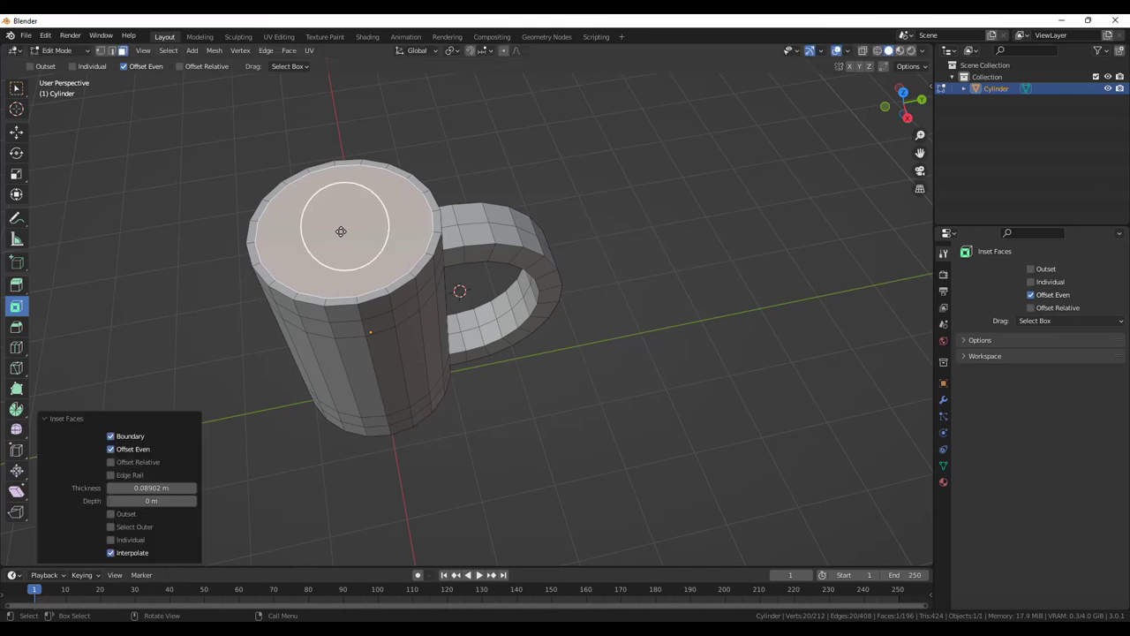
pyautogui.click(16, 284)
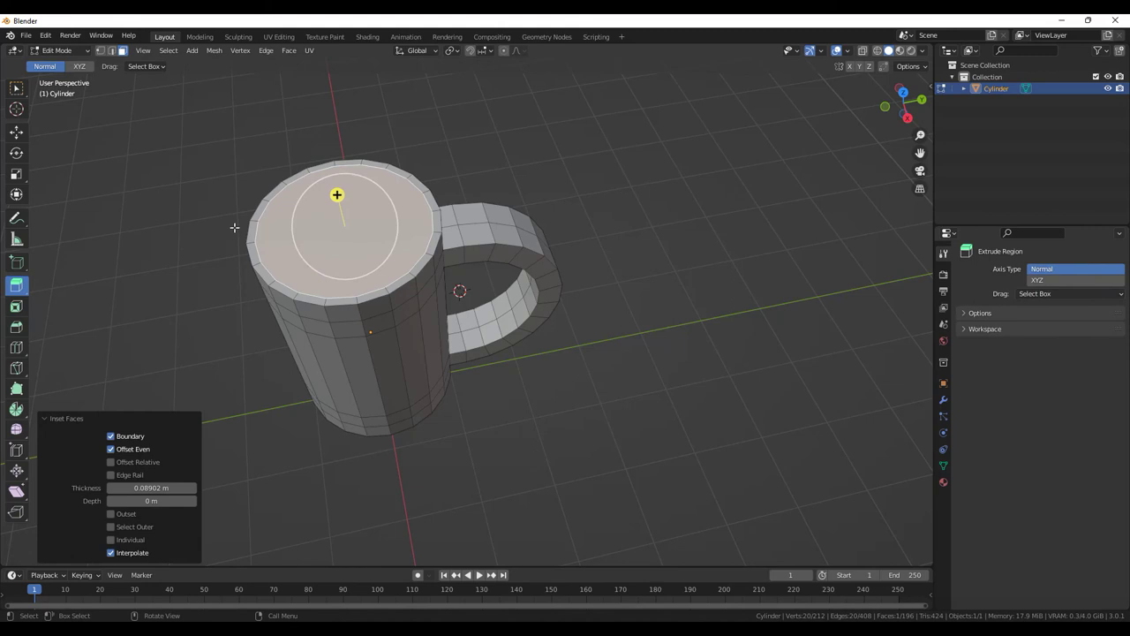
# Extrude the inset top face down into the mug and turn on X-ray.
pyautogui.press('e')
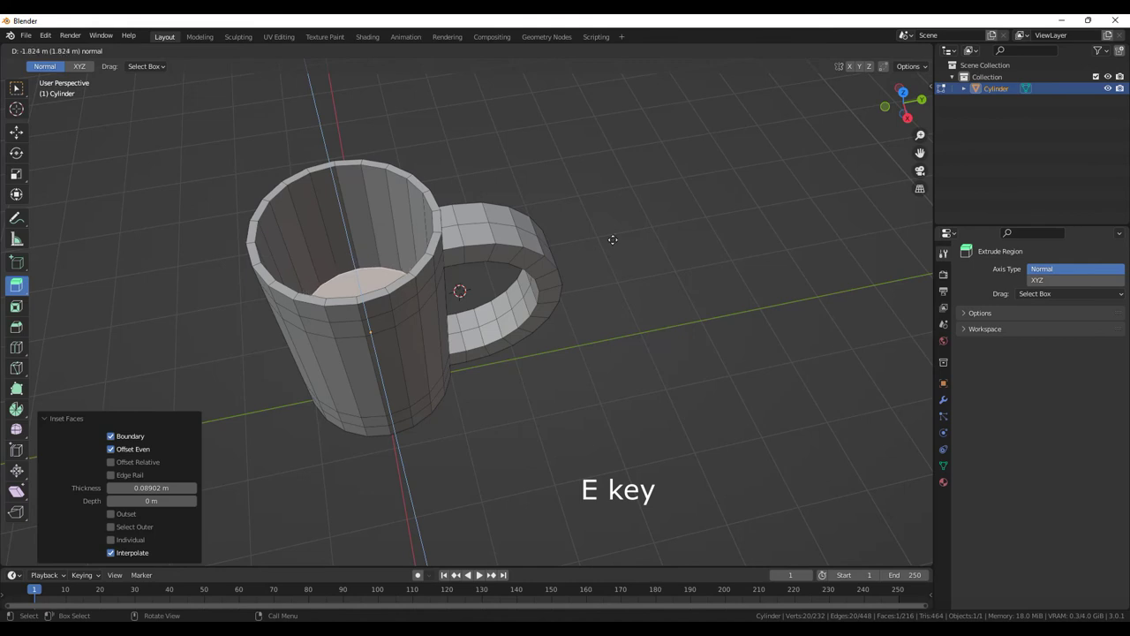
pyautogui.click(613, 240)
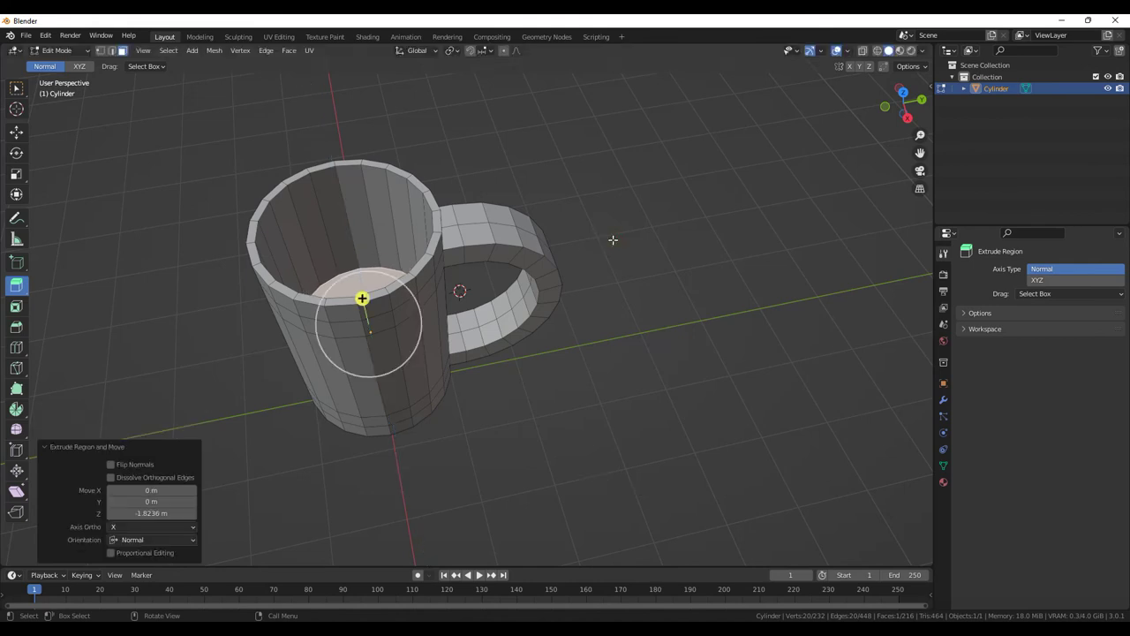
pyautogui.click(862, 52)
pyautogui.moveTo(906, 119); pyautogui.dragTo(902, 99)
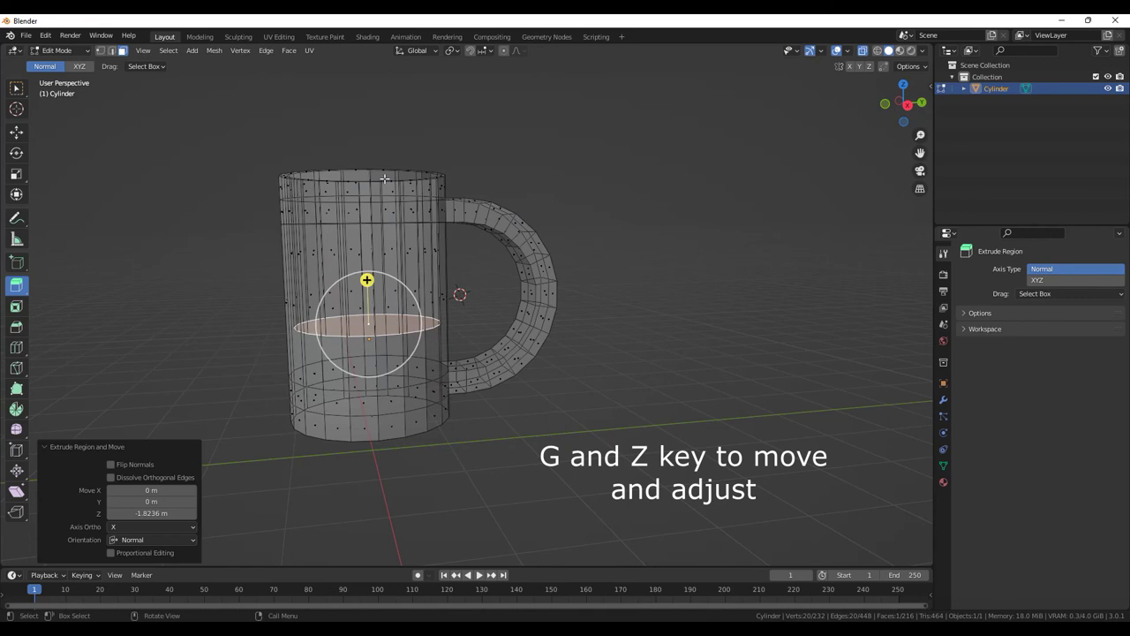
# Move the inner floor along Z to sit just above the base, then restore solid display.
pyautogui.press('g')
pyautogui.press('z')
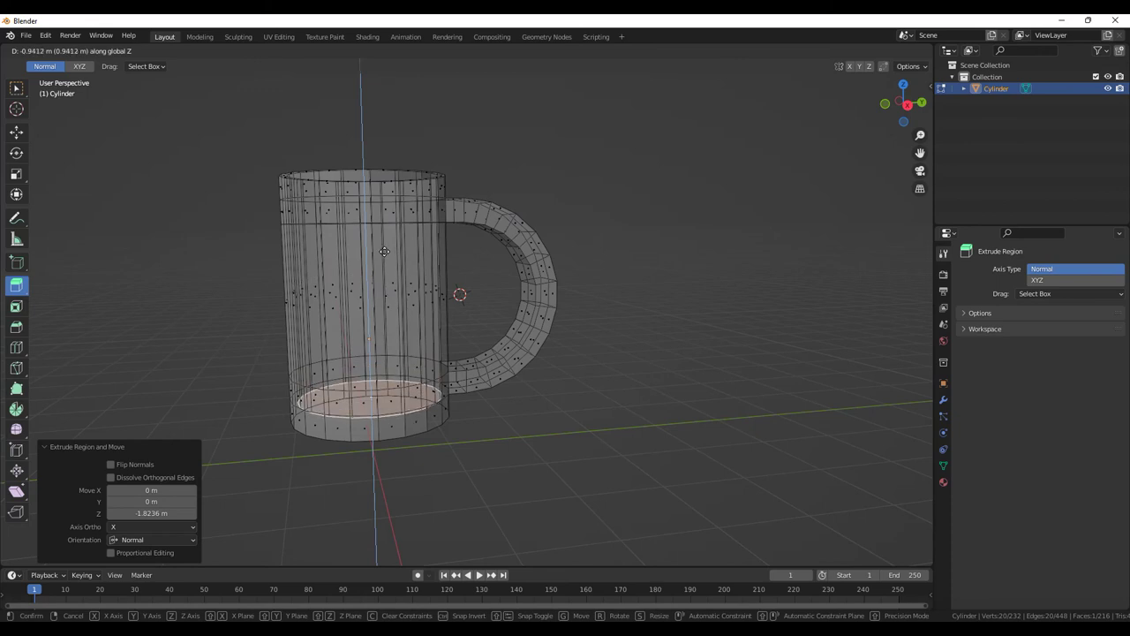
pyautogui.click(384, 252)
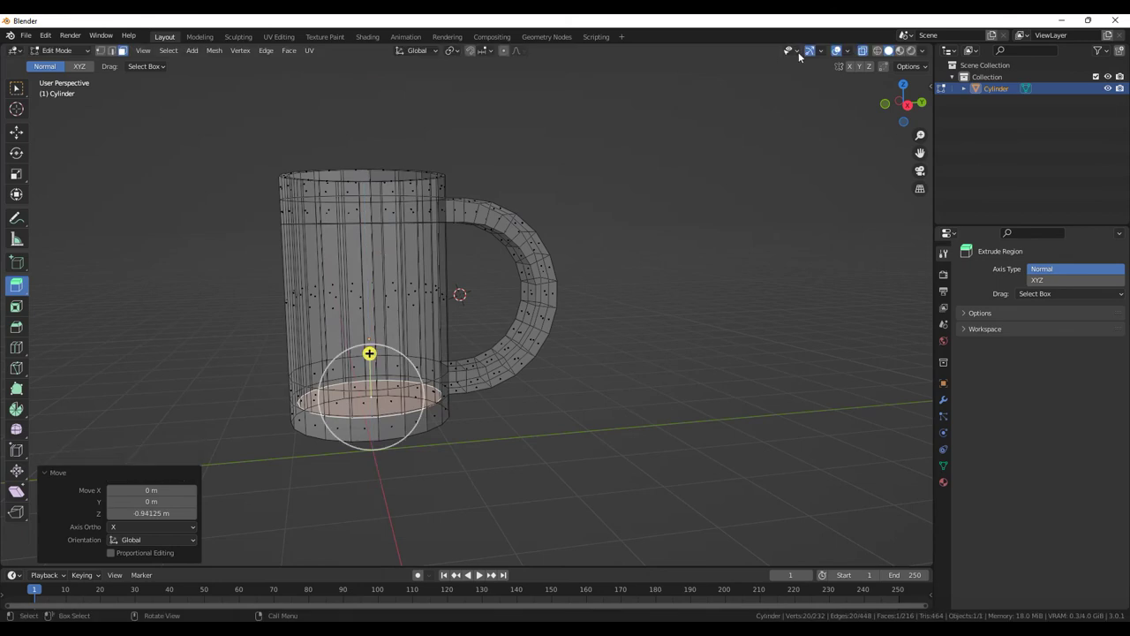
pyautogui.click(861, 50)
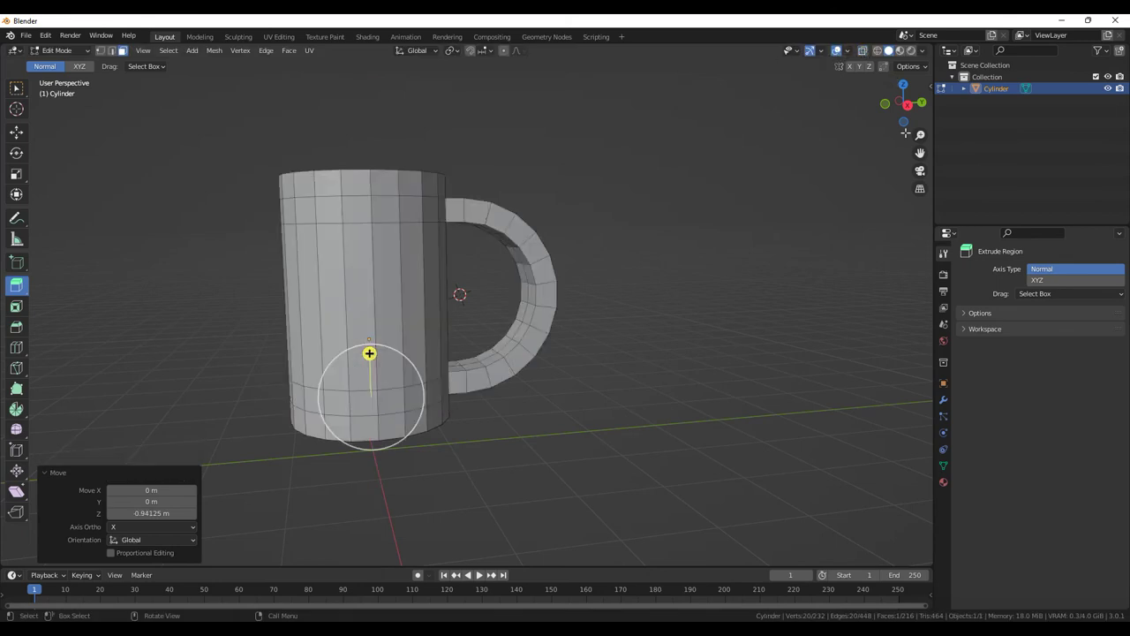
pyautogui.moveTo(904, 107); pyautogui.dragTo(874, 176)
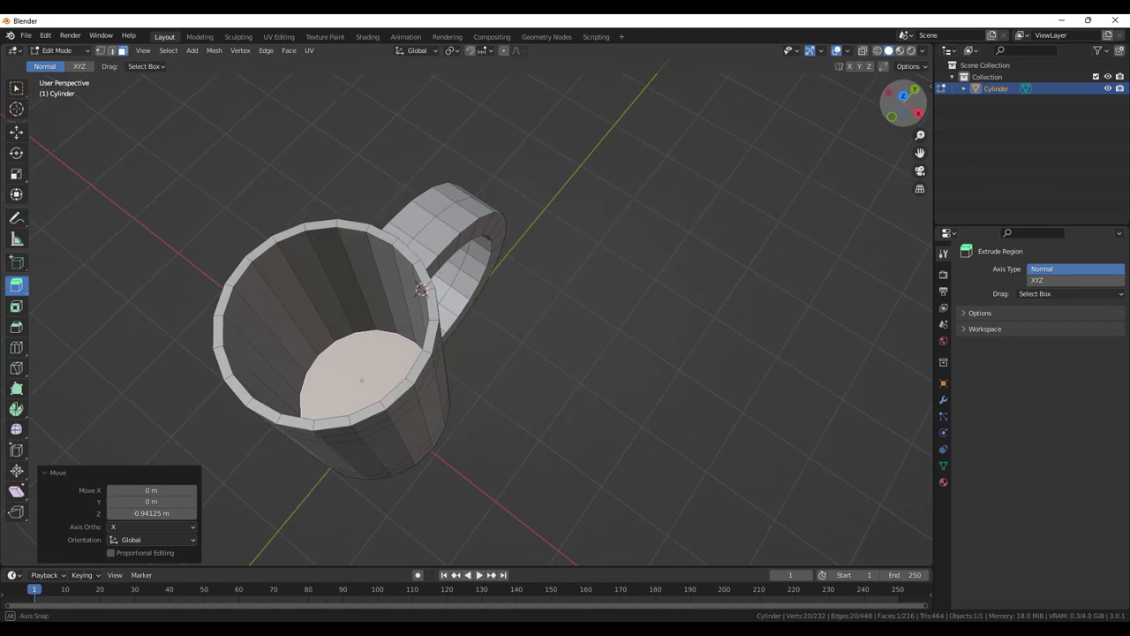
pyautogui.moveTo(903, 104); pyautogui.dragTo(908, 106)
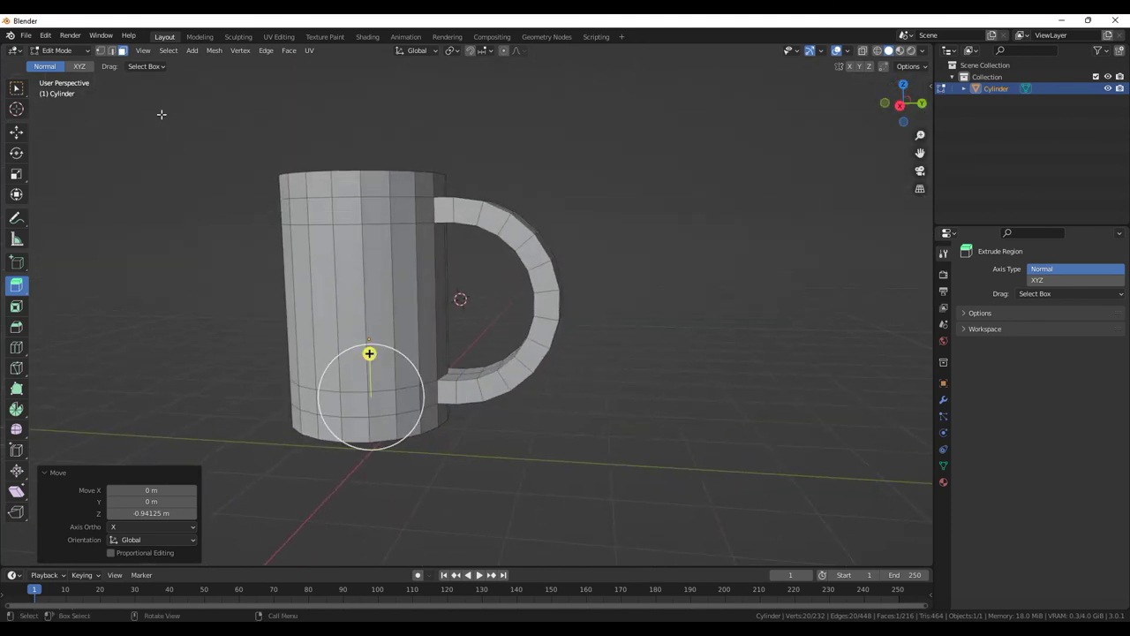
pyautogui.click(58, 51)
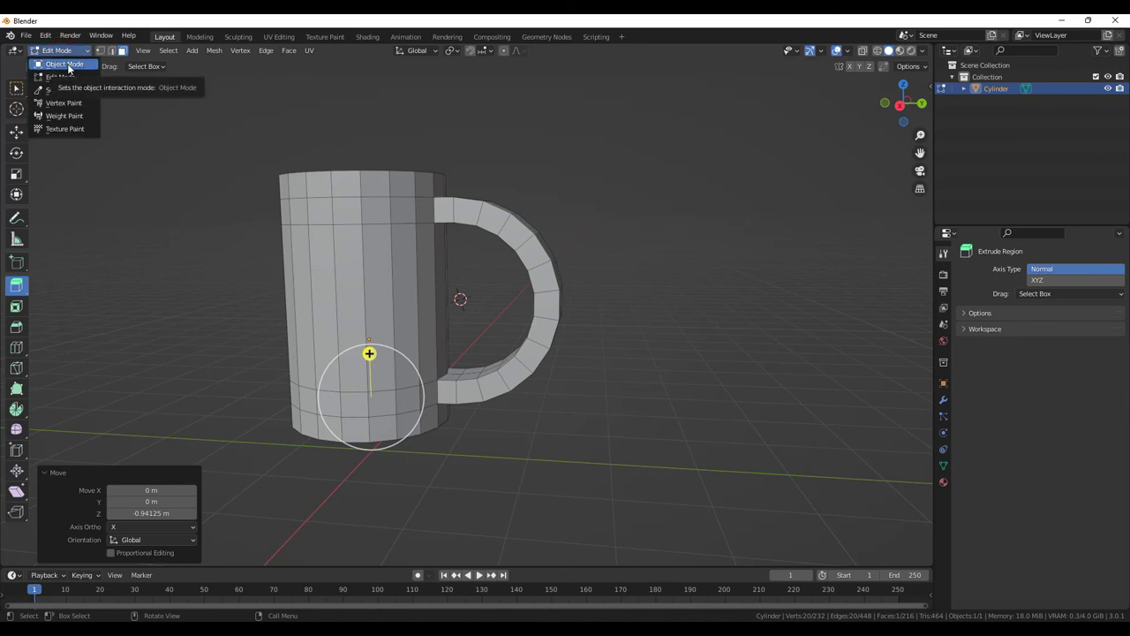
# Switch to Object Mode and apply Object > Shade Smooth to the mug.
pyautogui.click(65, 64)
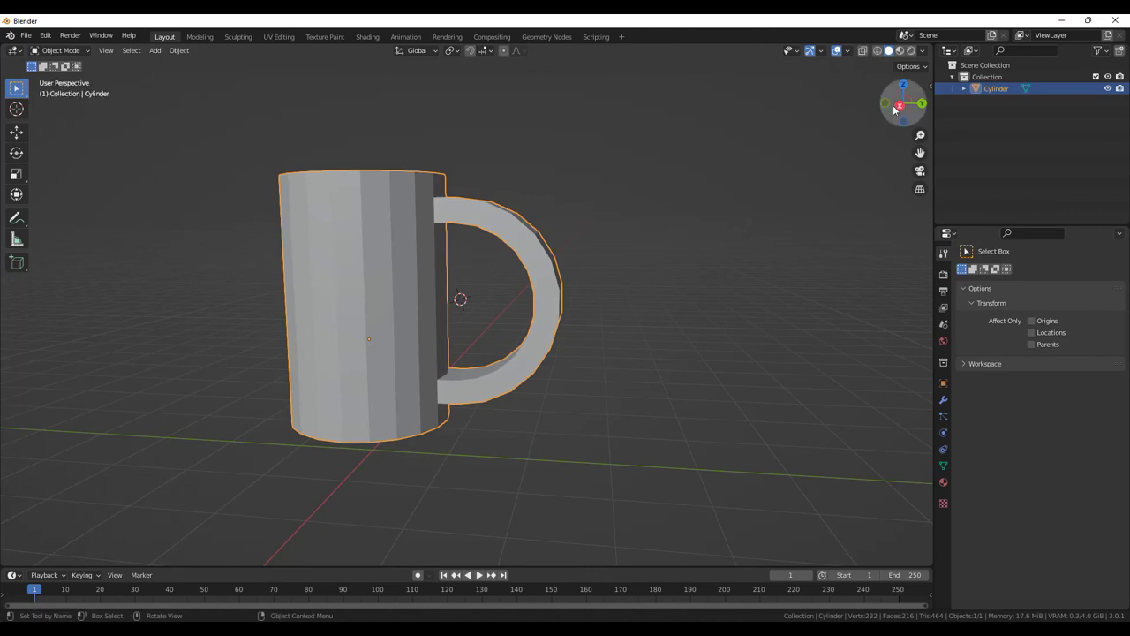
pyautogui.moveTo(900, 108)
pyautogui.mouseDown()
pyautogui.moveTo(901, 123)
pyautogui.moveTo(902, 104)
pyautogui.moveTo(924, 116)
pyautogui.mouseUp()
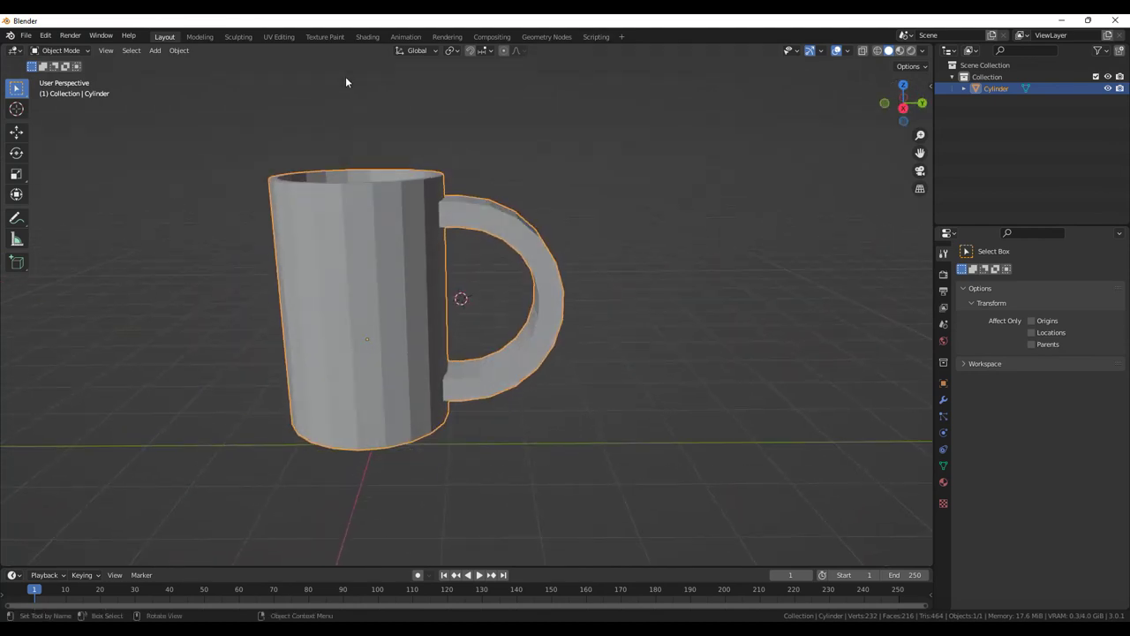
pyautogui.click(178, 50)
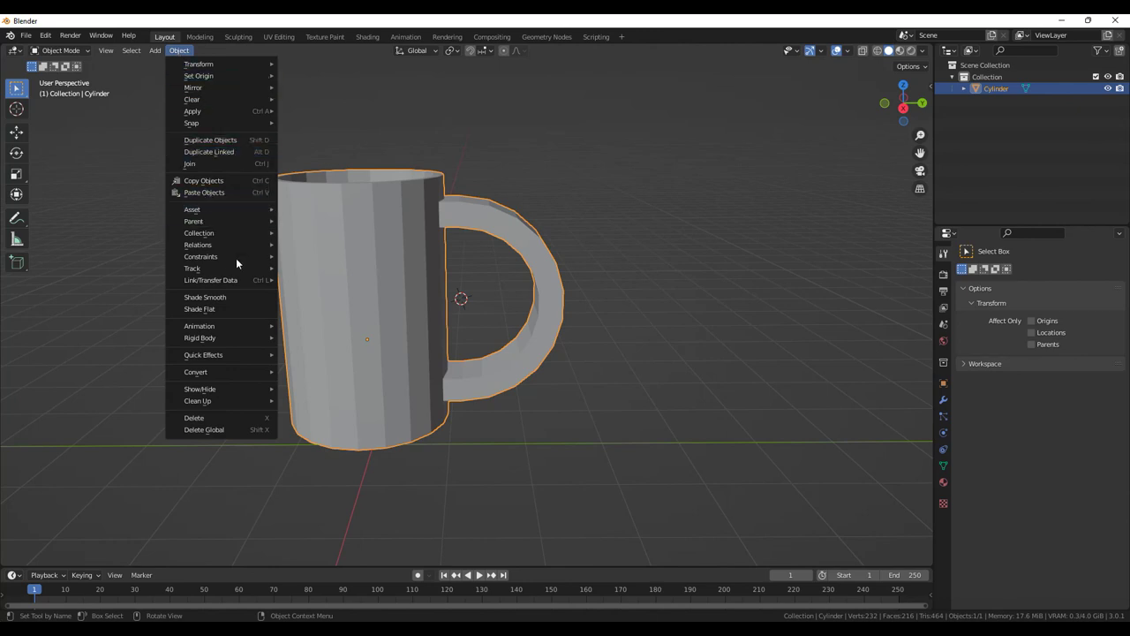
pyautogui.click(233, 299)
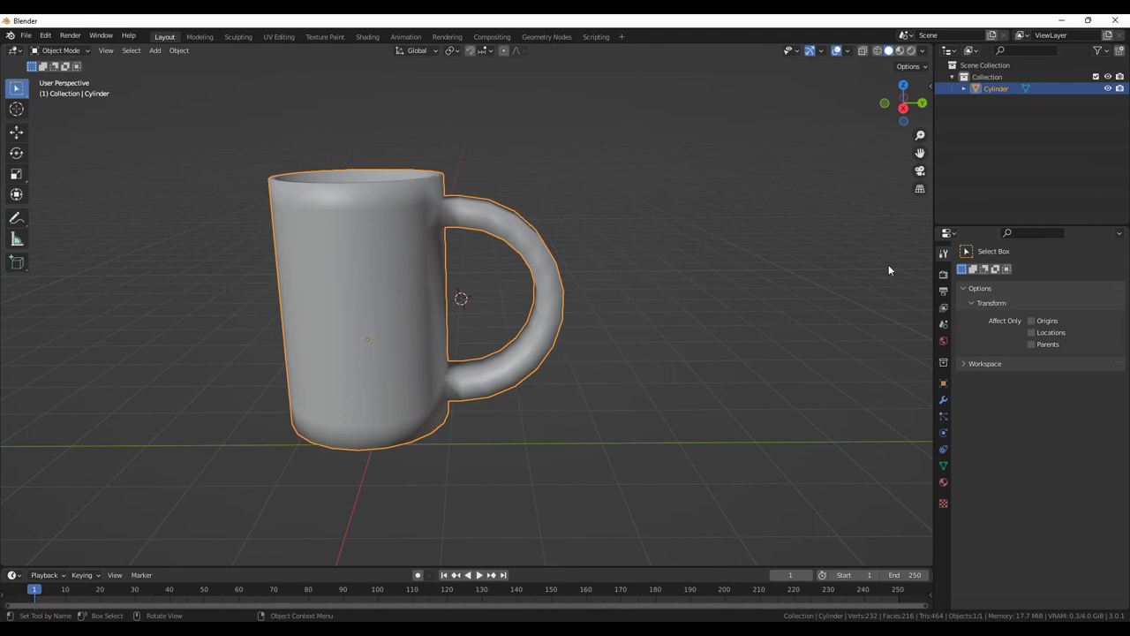
pyautogui.click(943, 466)
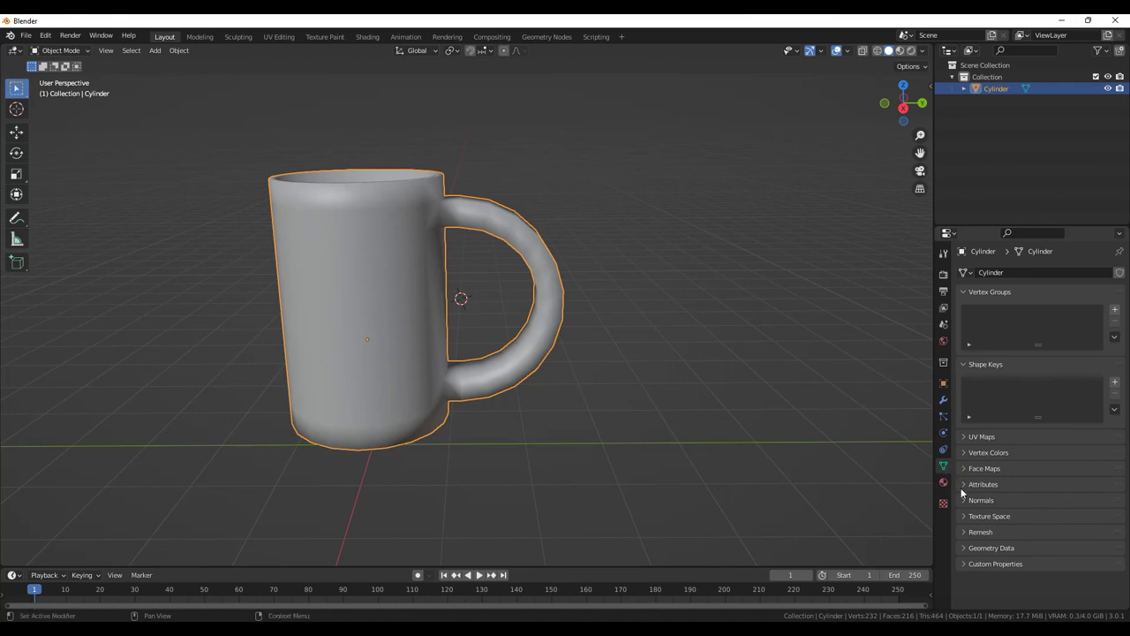
# Enable Auto Smooth at 30° under Normals, then orbit around the mug to inspect it.
pyautogui.click(971, 502)
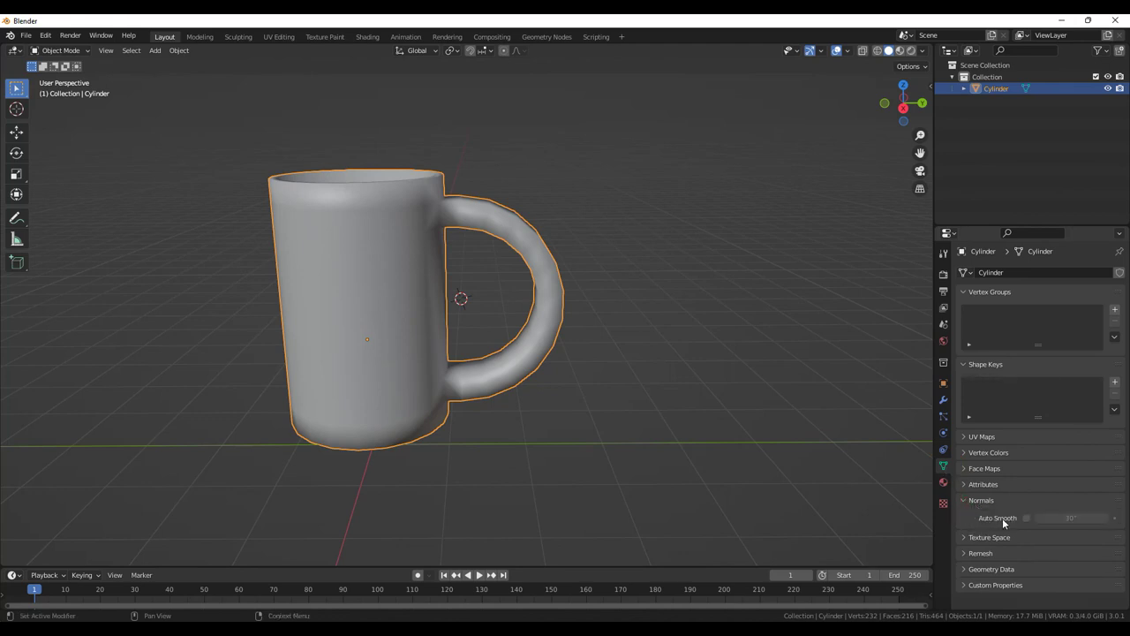
pyautogui.click(1026, 519)
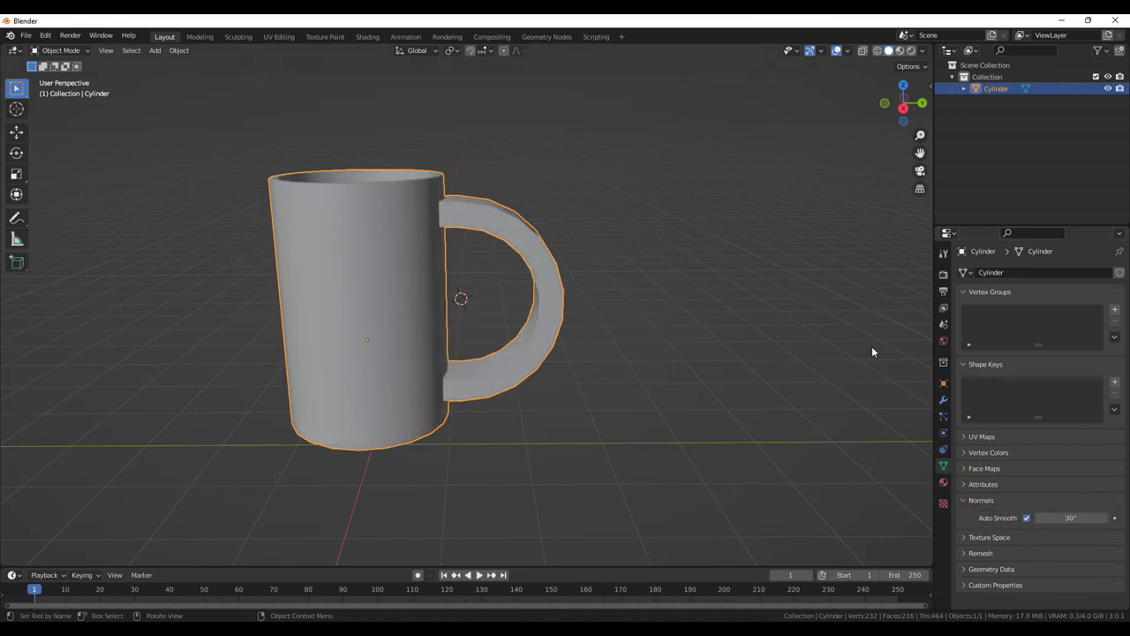
pyautogui.moveTo(905, 106); pyautogui.dragTo(892, 146)
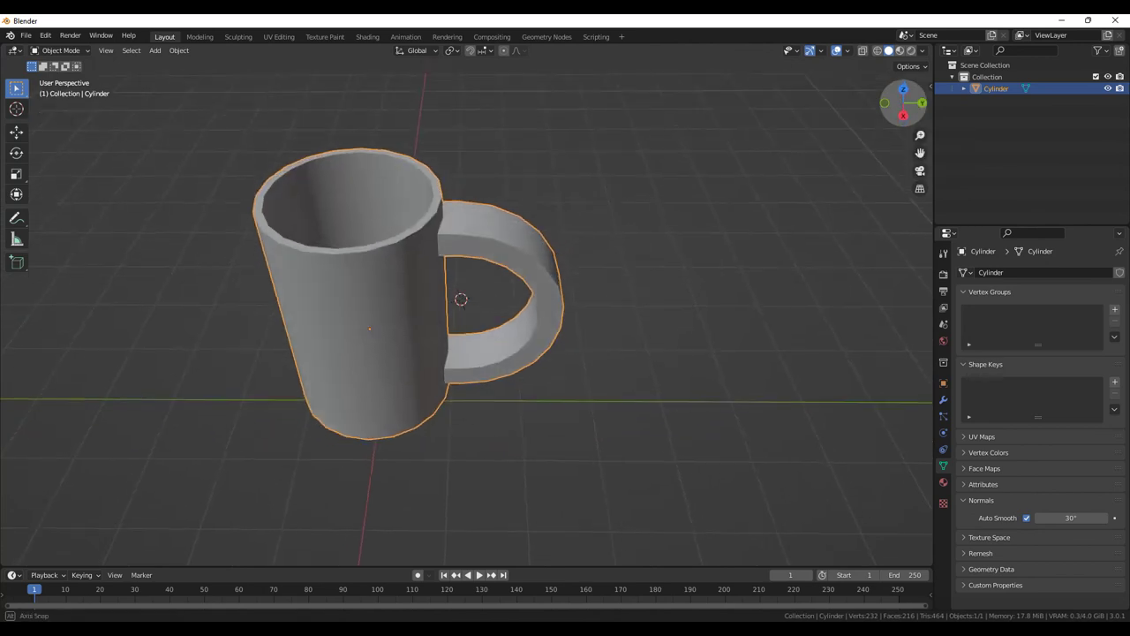
pyautogui.moveTo(460, 303)
pyautogui.mouseDown(button='middle')
pyautogui.moveTo(393, 314)
pyautogui.moveTo(389, 303)
pyautogui.mouseUp(button='middle')
pyautogui.moveTo(468, 300); pyautogui.dragTo(706, 300, button='middle')
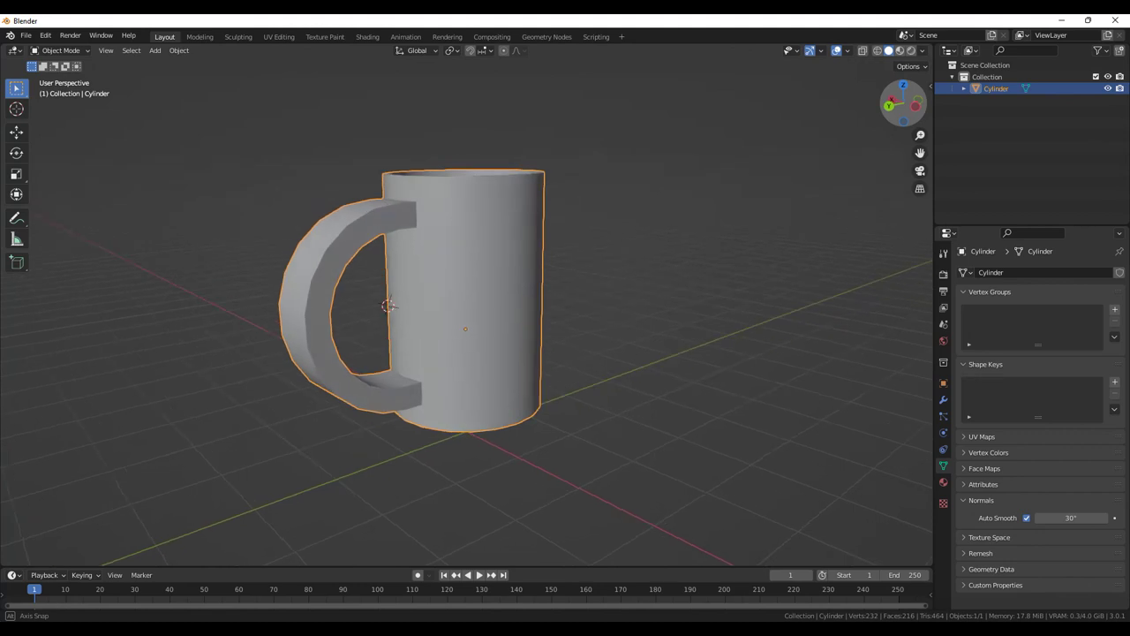
pyautogui.moveTo(468, 300)
pyautogui.mouseDown(button='middle')
pyautogui.moveTo(517, 402)
pyautogui.moveTo(494, 344)
pyautogui.moveTo(618, 311)
pyautogui.moveTo(623, 334)
pyautogui.mouseUp(button='middle')
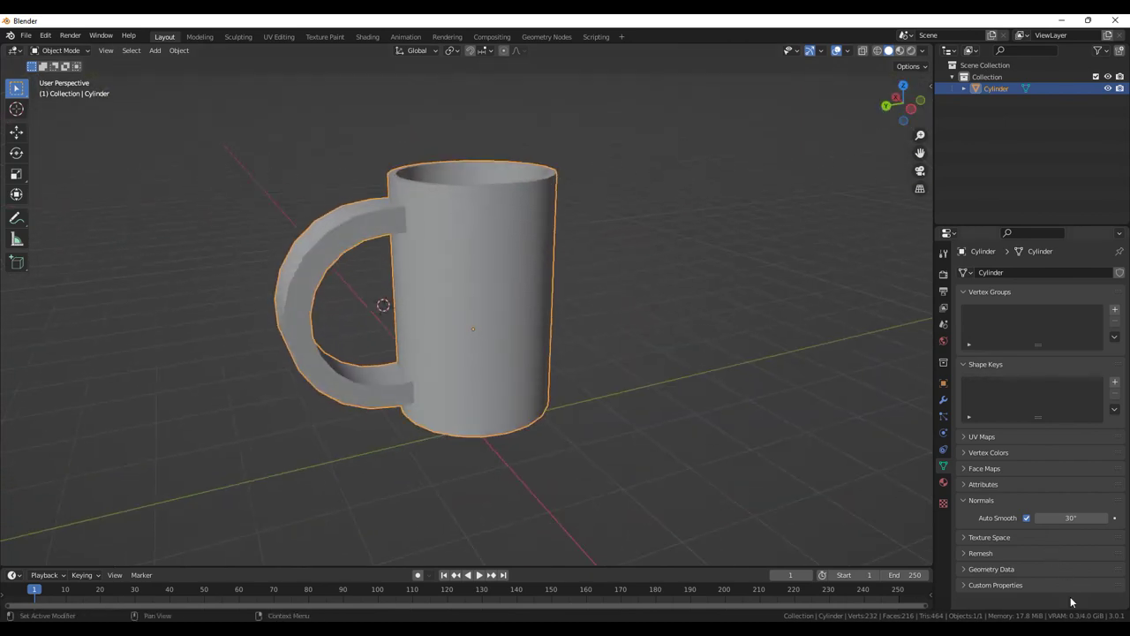